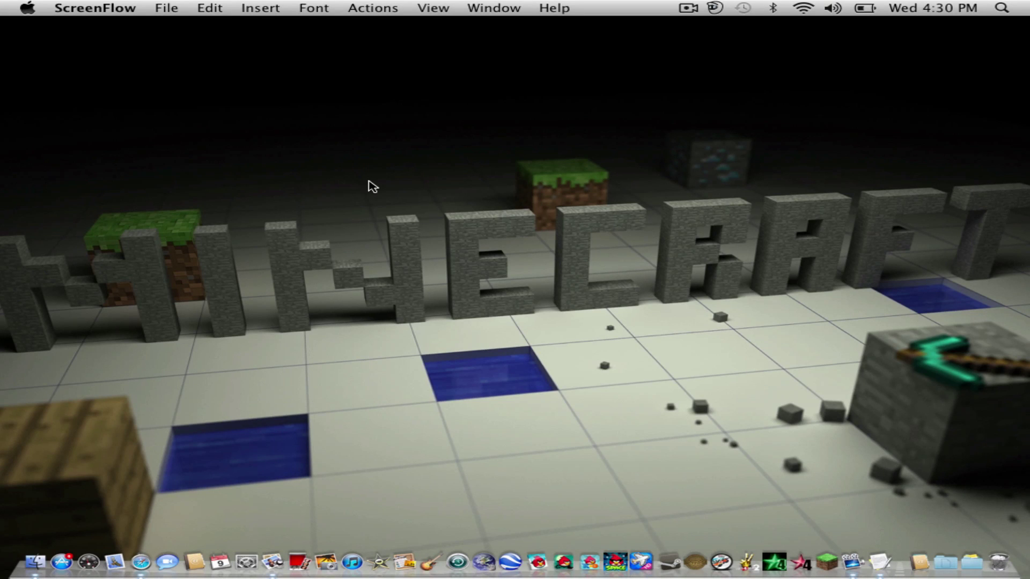
# Step: Launch Minecraft, log in to start the game once, then quit it with Cmd+Q
pyautogui.click(827, 561)
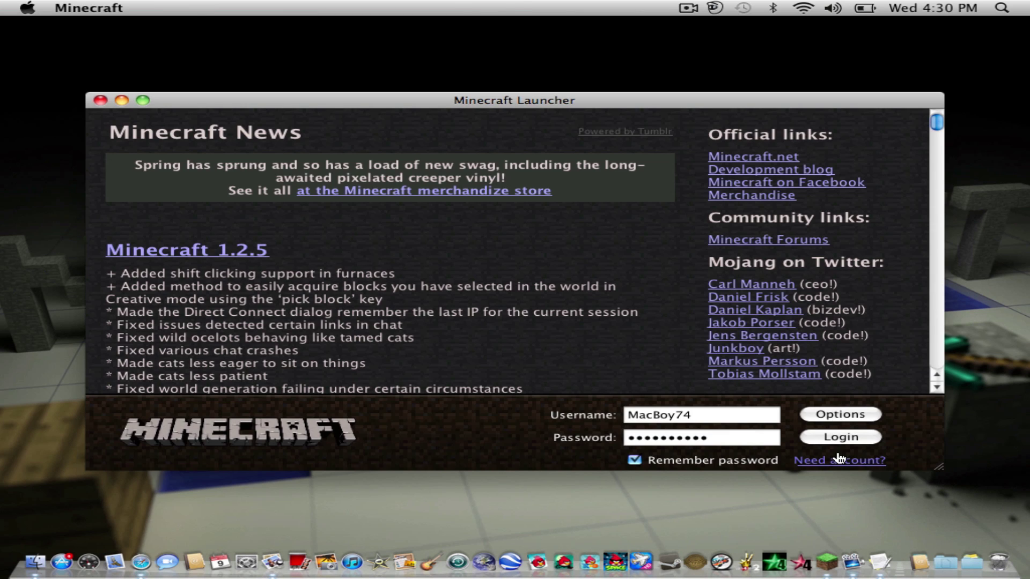
pyautogui.click(840, 420)
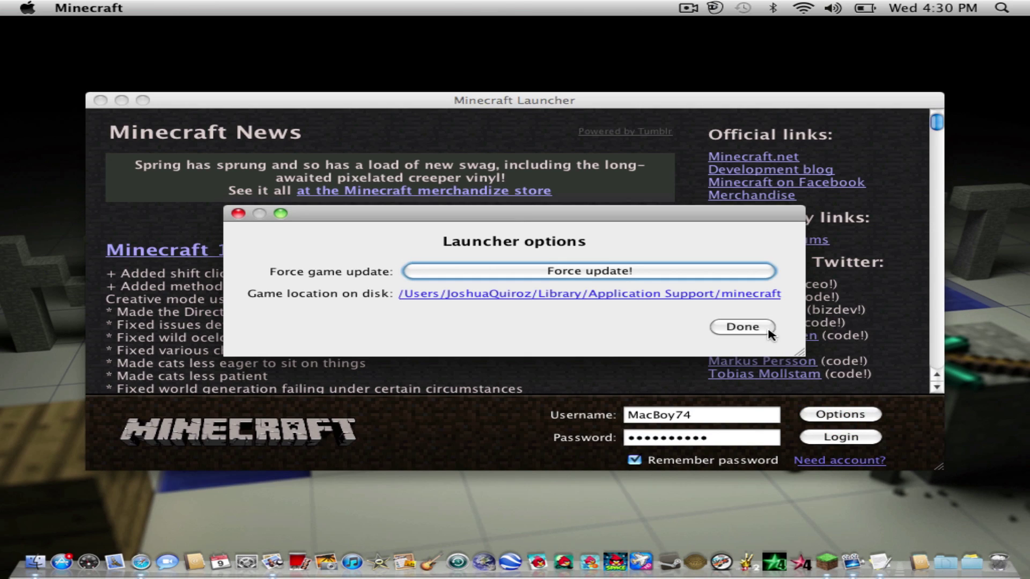
pyautogui.click(758, 326)
pyautogui.click(835, 441)
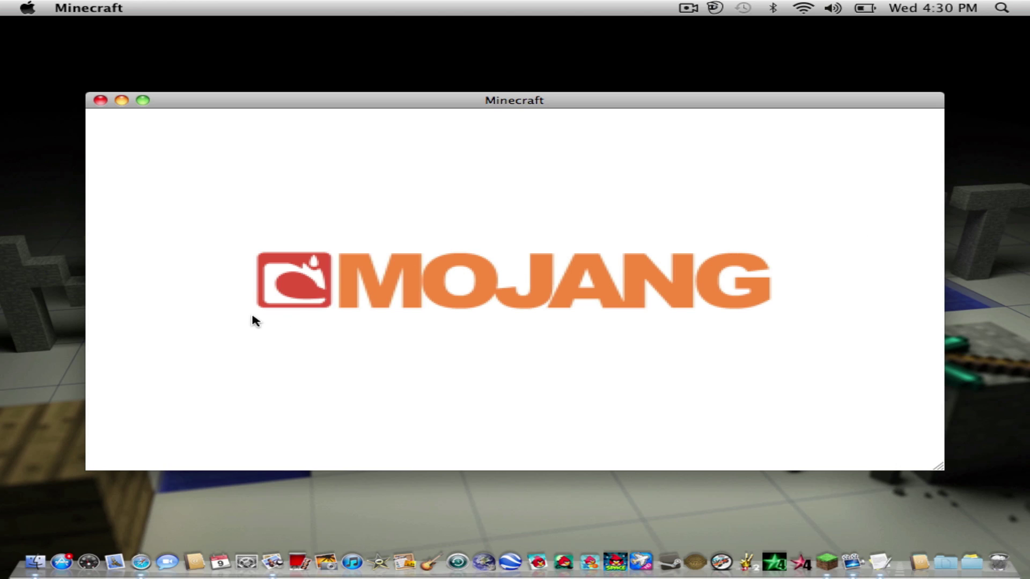
pyautogui.press('super+q')
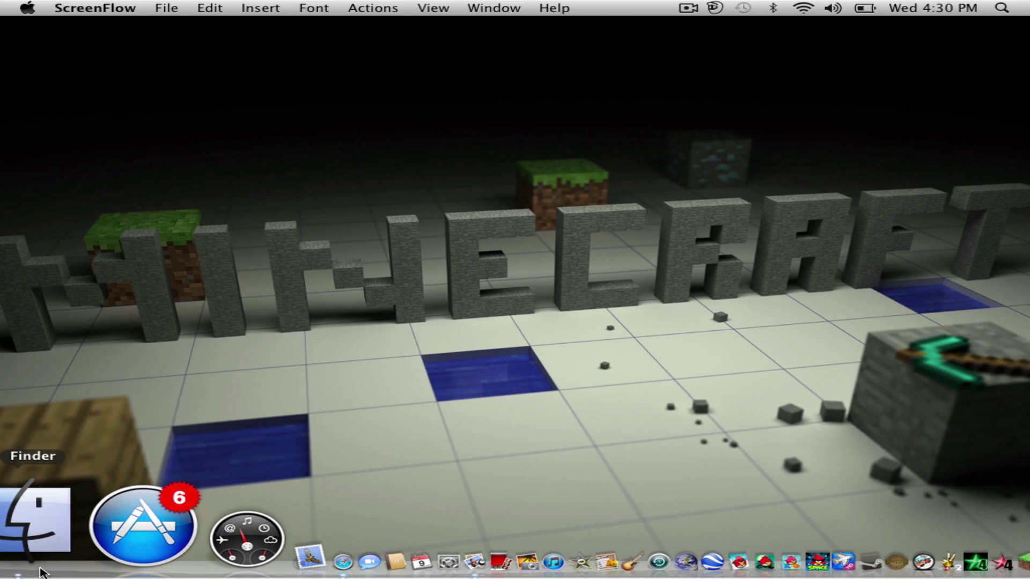
# Step: Drag the saves folder from Library > Application Support > minecraft onto the desktop
pyautogui.click(42, 572)
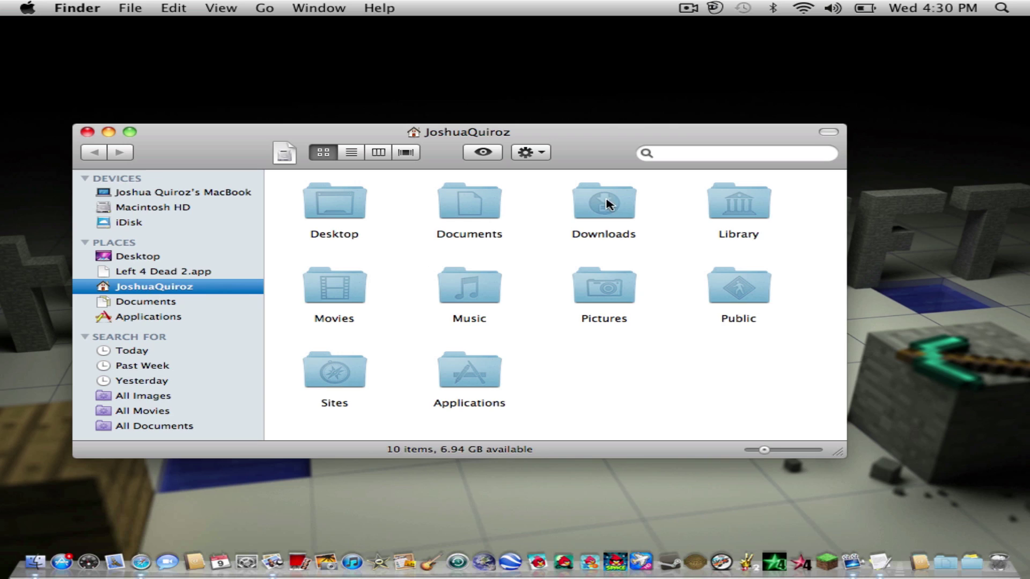
pyautogui.doubleClick(737, 203)
pyautogui.doubleClick(475, 215)
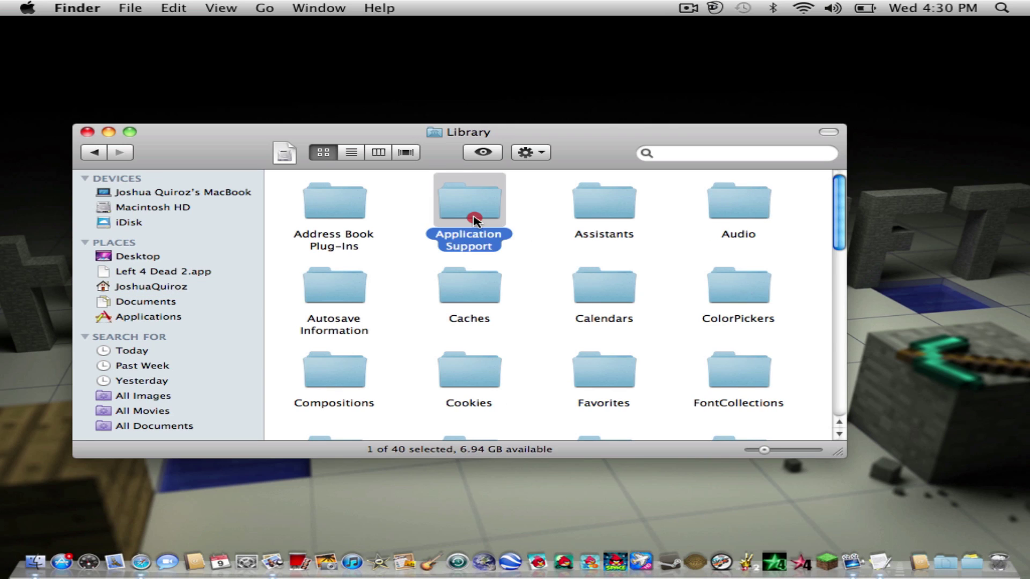
pyautogui.doubleClick(612, 282)
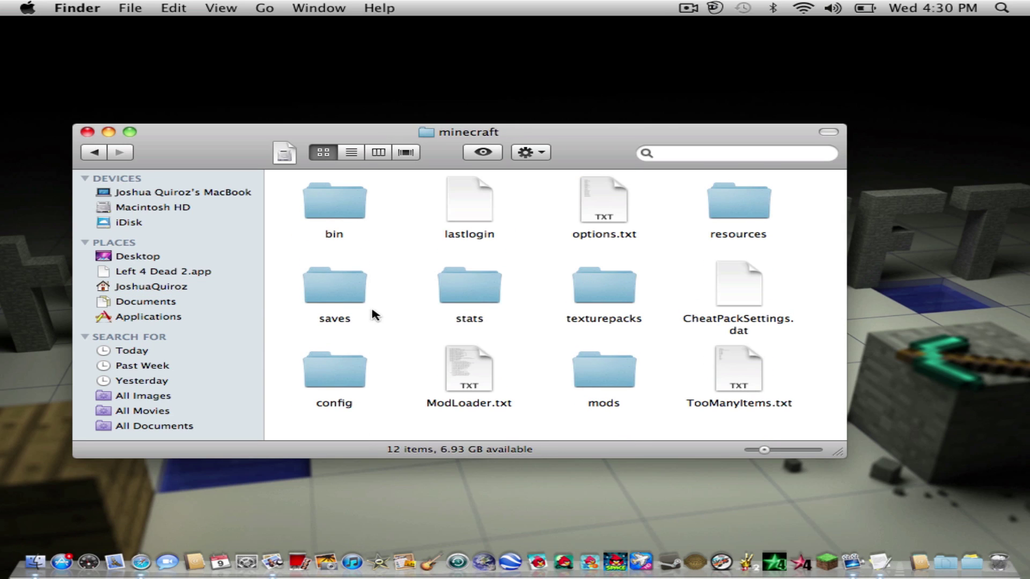
pyautogui.moveTo(330, 290); pyautogui.dragTo(59, 79)
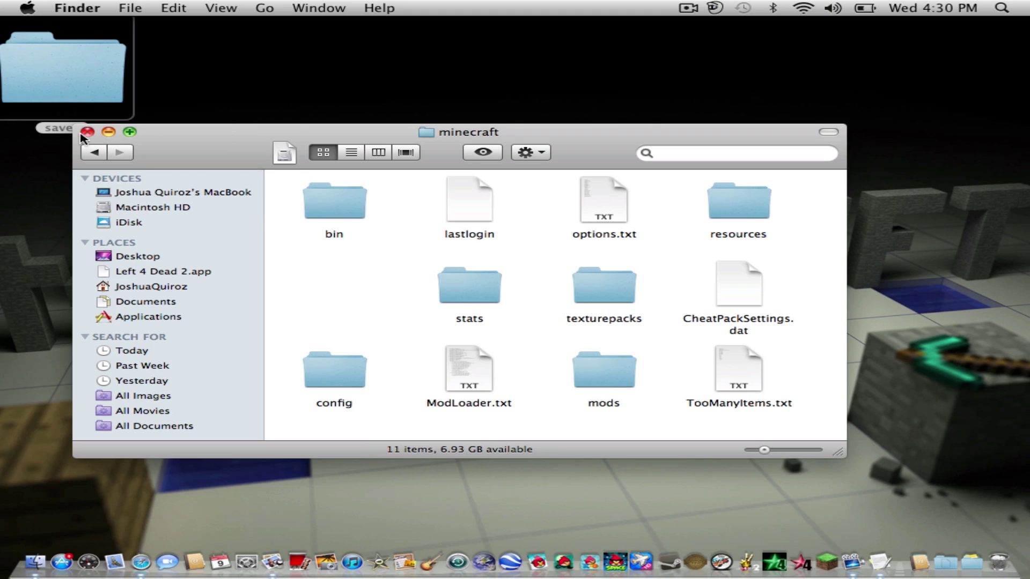
pyautogui.click(39, 62)
pyautogui.click(261, 74)
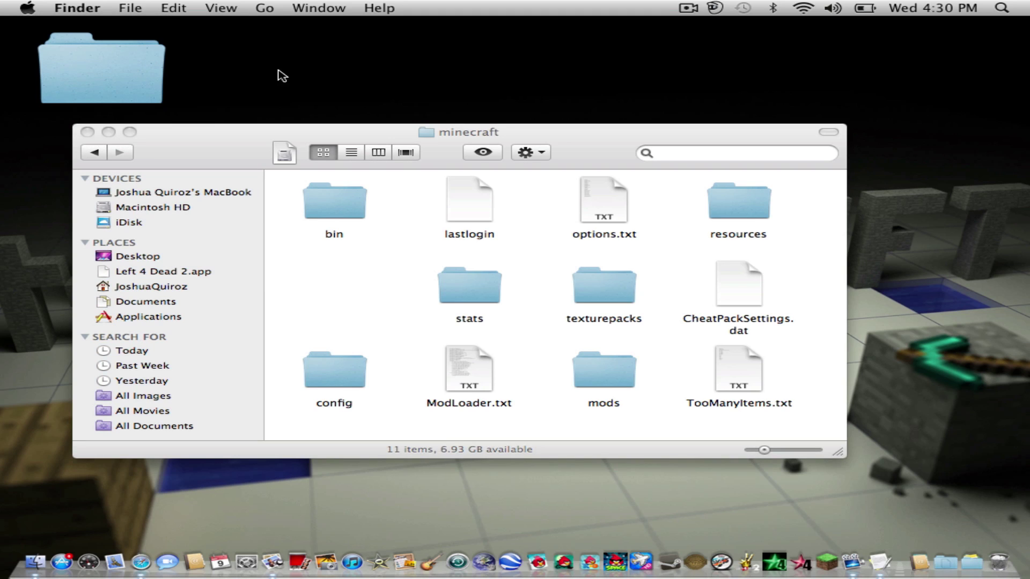
# Step: Search the Mac for 'minecraft' and drag all eight matching results to the Trash
pyautogui.click(685, 156)
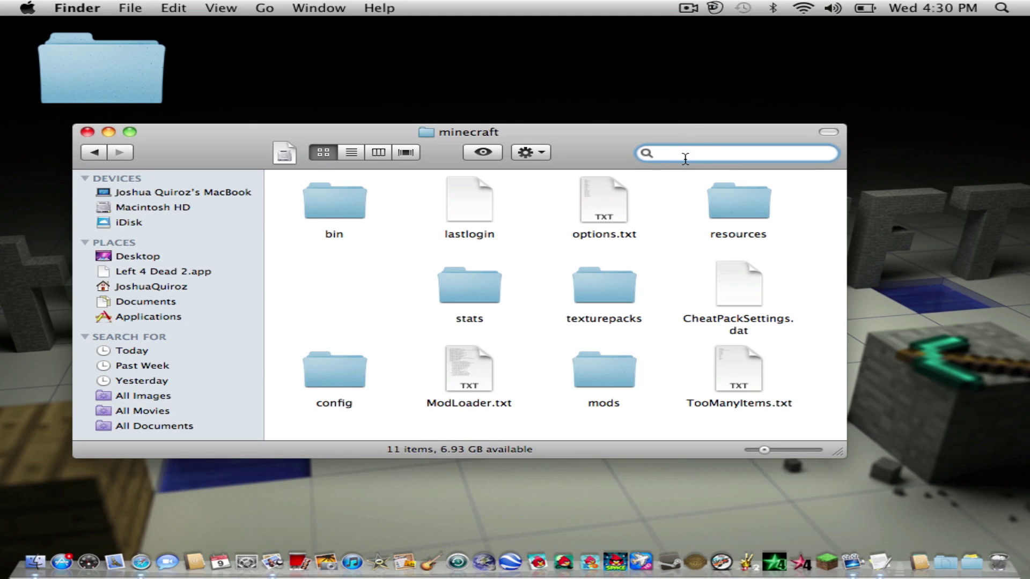
pyautogui.write('minecraft')
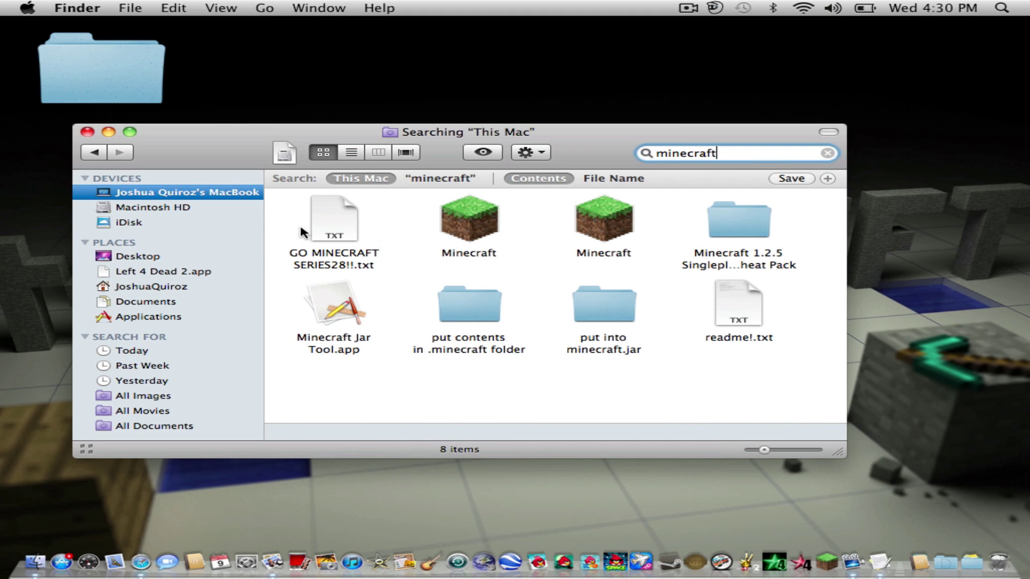
pyautogui.moveTo(302, 232); pyautogui.dragTo(263, 208)
pyautogui.click(778, 312)
pyautogui.moveTo(335, 217); pyautogui.dragTo(1009, 548)
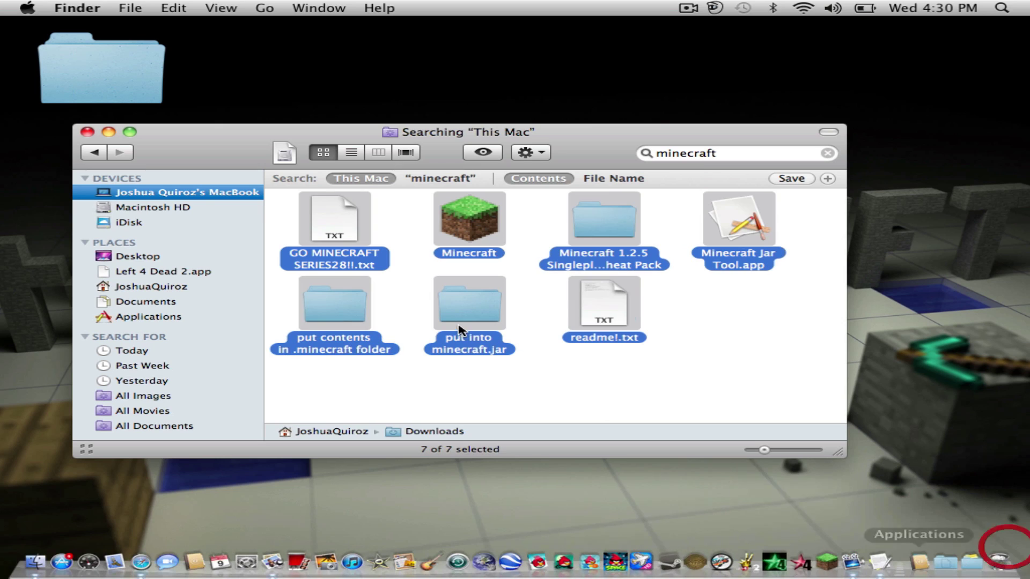
pyautogui.click(711, 155)
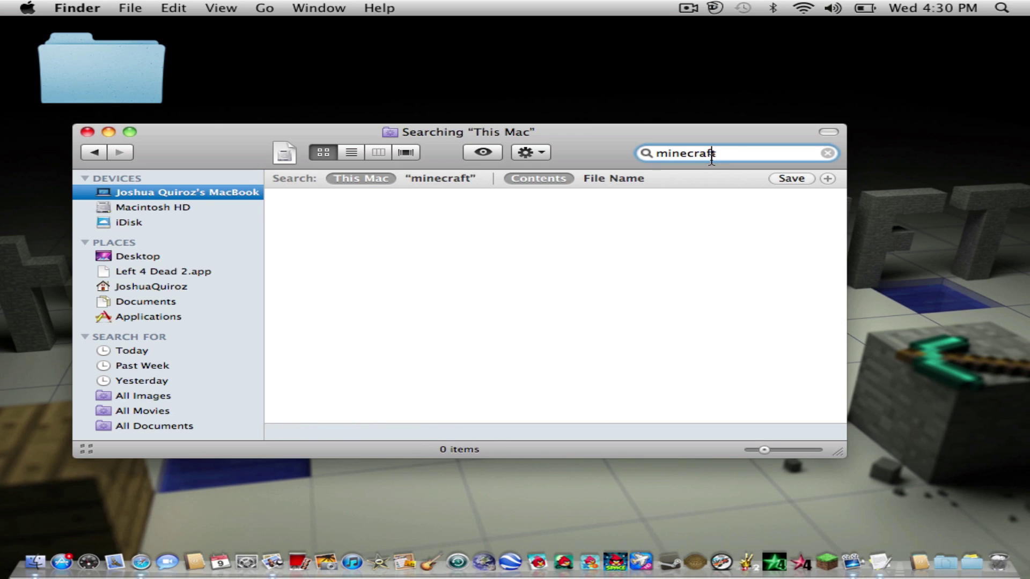
# Step: Drag the minecraft folder from Library > Application Support to the Trash
pyautogui.click(151, 286)
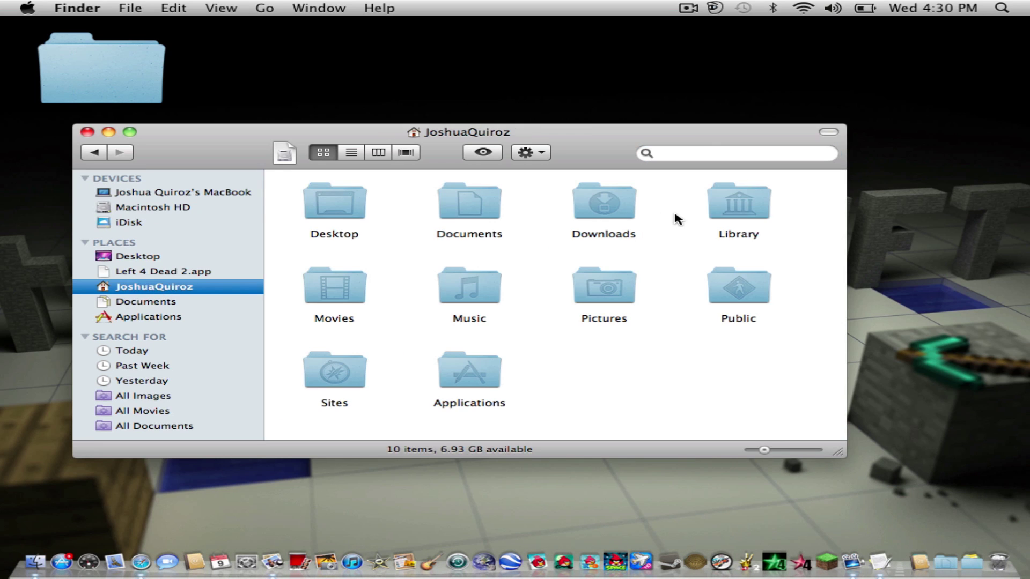
pyautogui.doubleClick(754, 216)
pyautogui.click(440, 241)
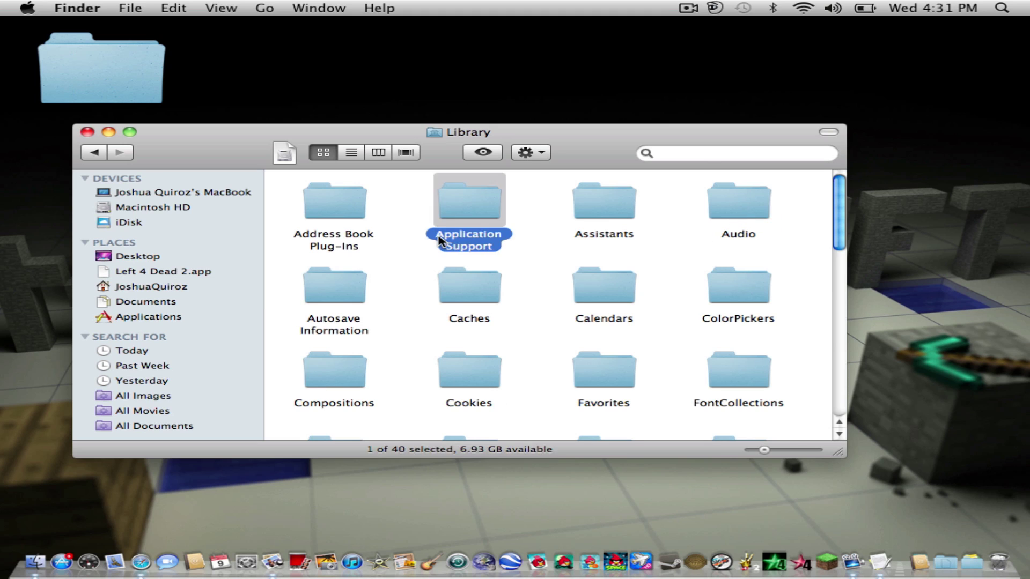
pyautogui.doubleClick(452, 212)
pyautogui.moveTo(598, 295); pyautogui.dragTo(625, 208)
pyautogui.click(849, 380)
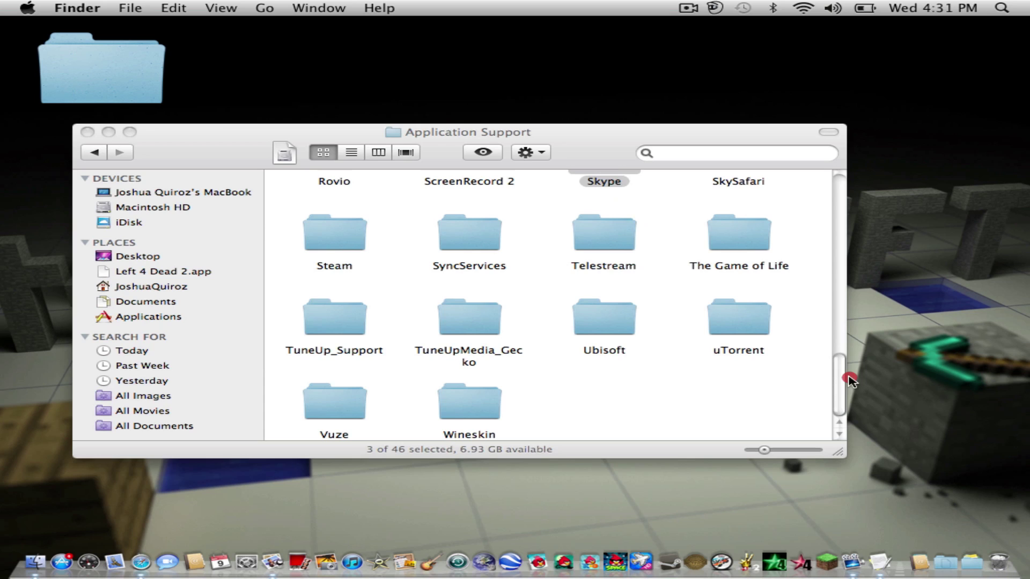
pyautogui.moveTo(840, 376); pyautogui.dragTo(835, 278)
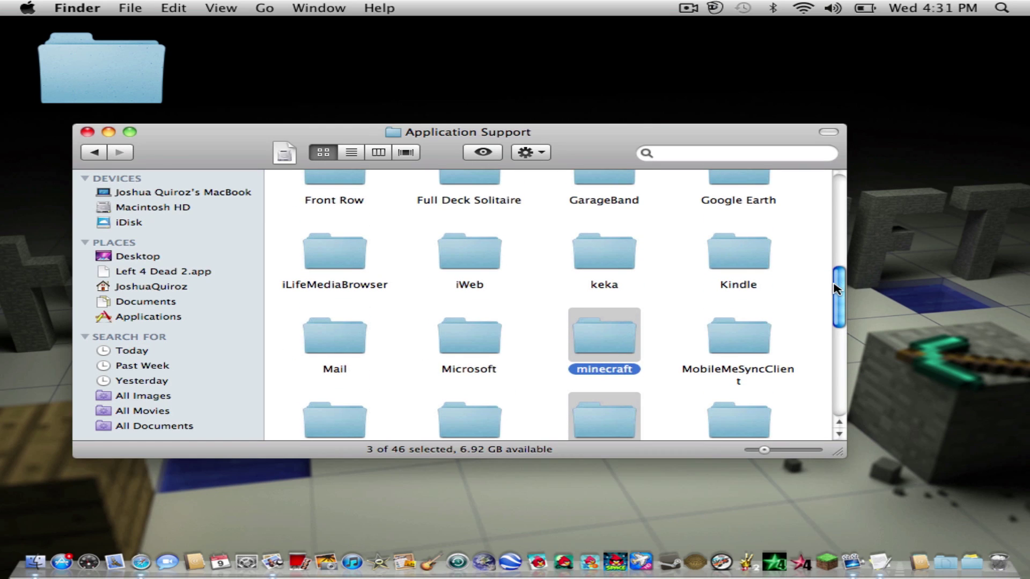
pyautogui.click(690, 329)
pyautogui.moveTo(622, 334); pyautogui.dragTo(1008, 568)
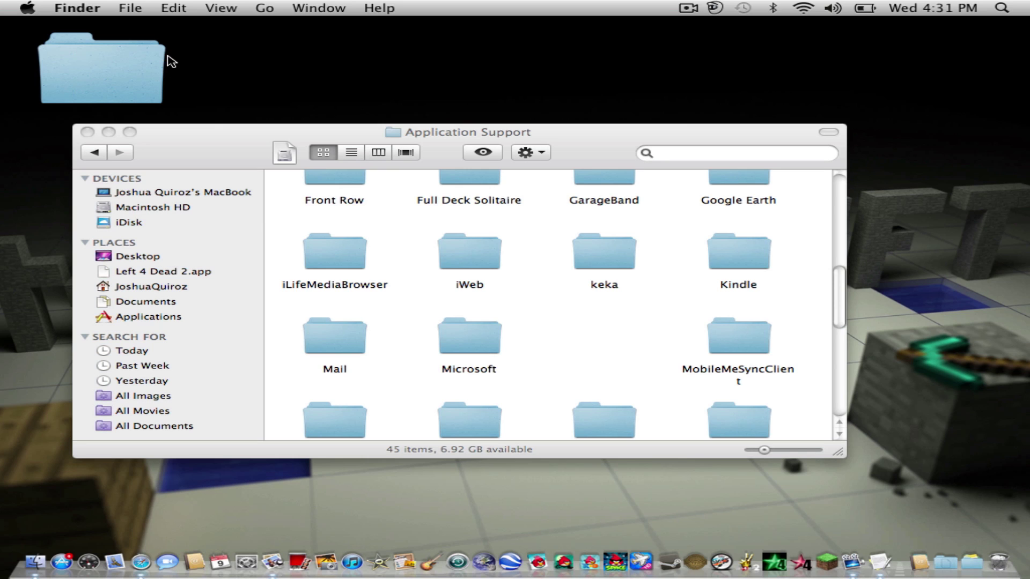
# Step: Check the desktop saves folder still holds the Altair world, then close both Finder windows
pyautogui.click(133, 60)
pyautogui.doubleClick(133, 60)
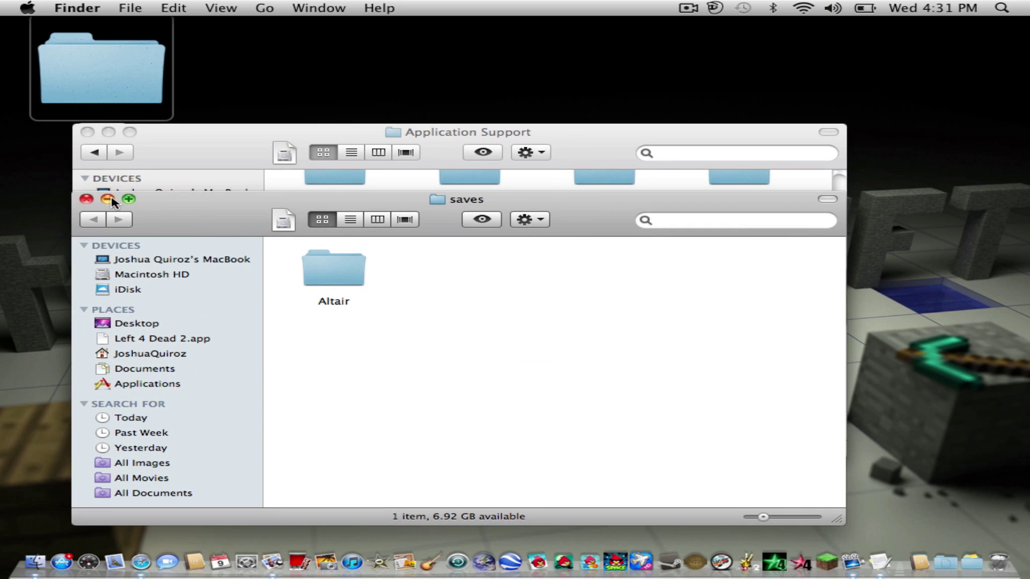
pyautogui.click(86, 199)
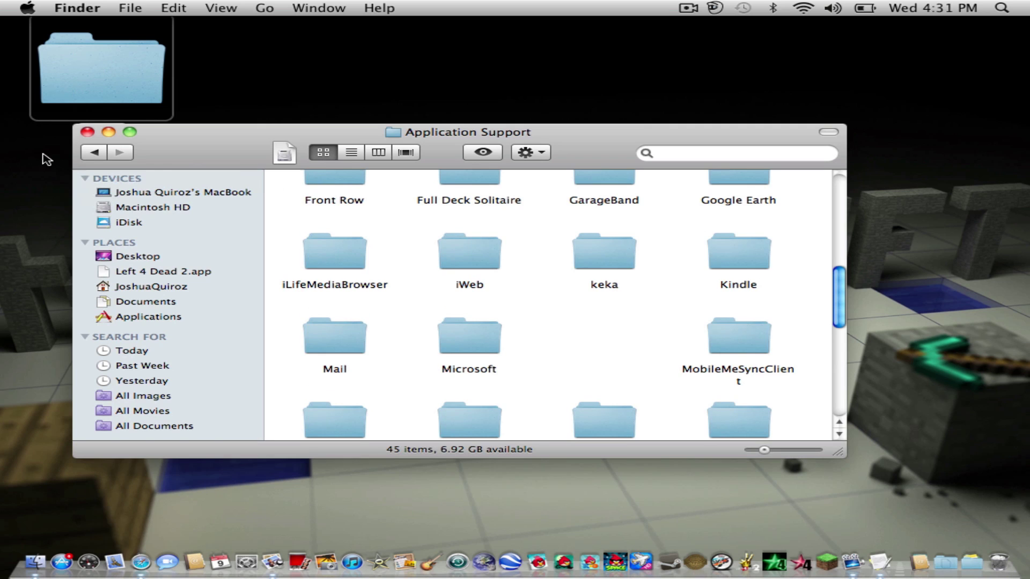
pyautogui.click(87, 132)
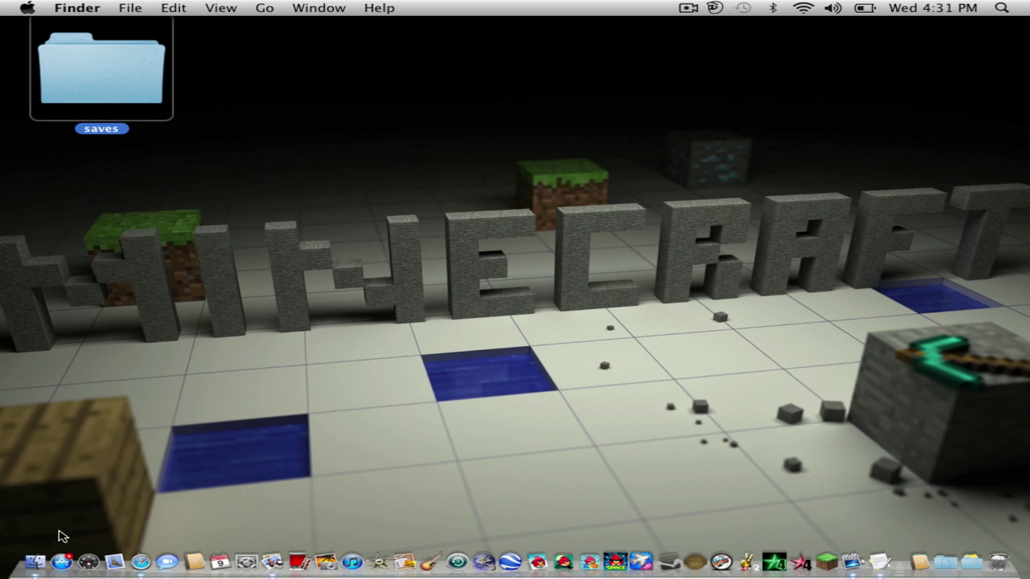
pyautogui.click(135, 560)
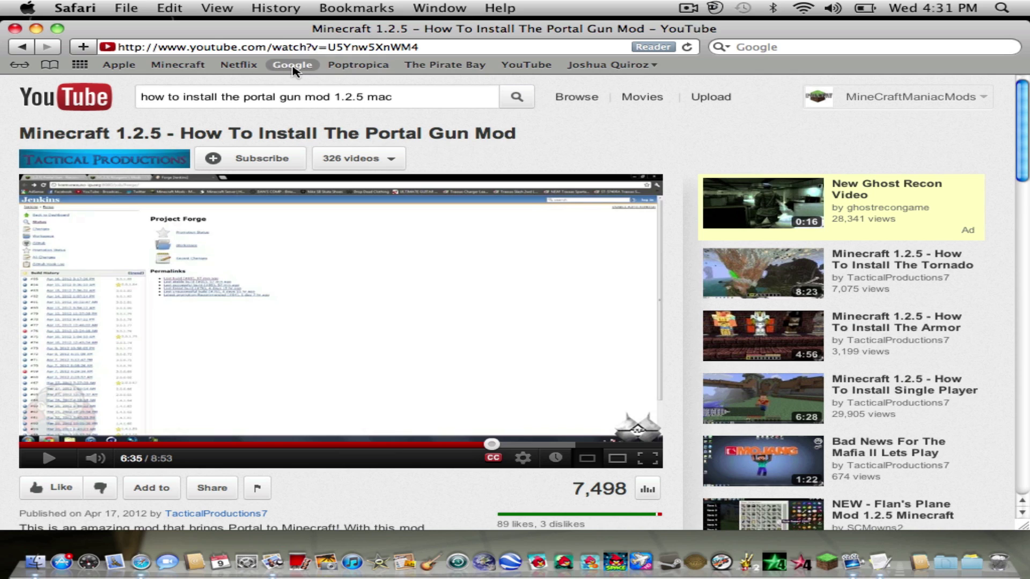
# Step: Download the Mac Minecraft.zip from minecraft.net, then close Safari and the Downloads list
pyautogui.click(185, 65)
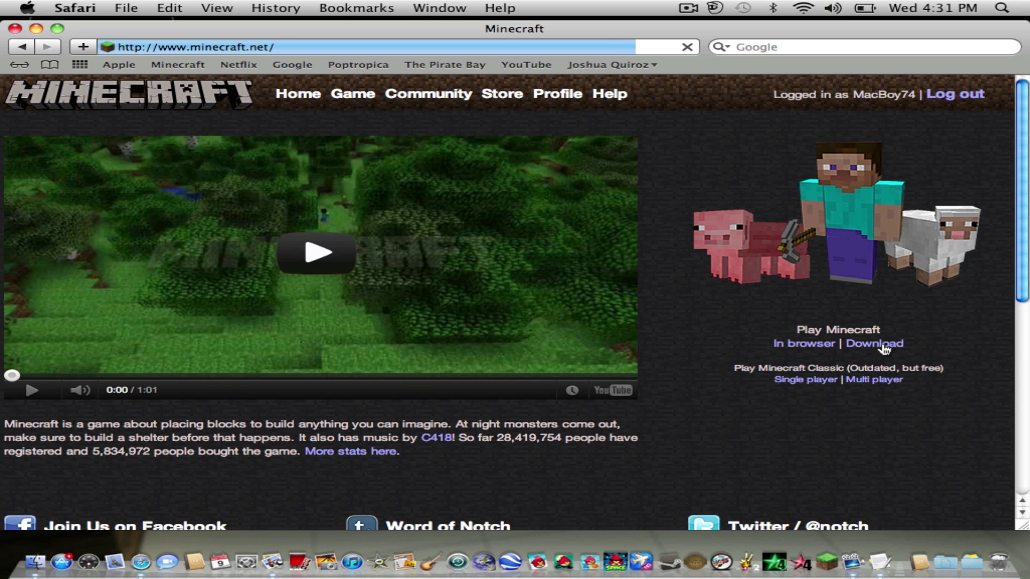
pyautogui.click(885, 346)
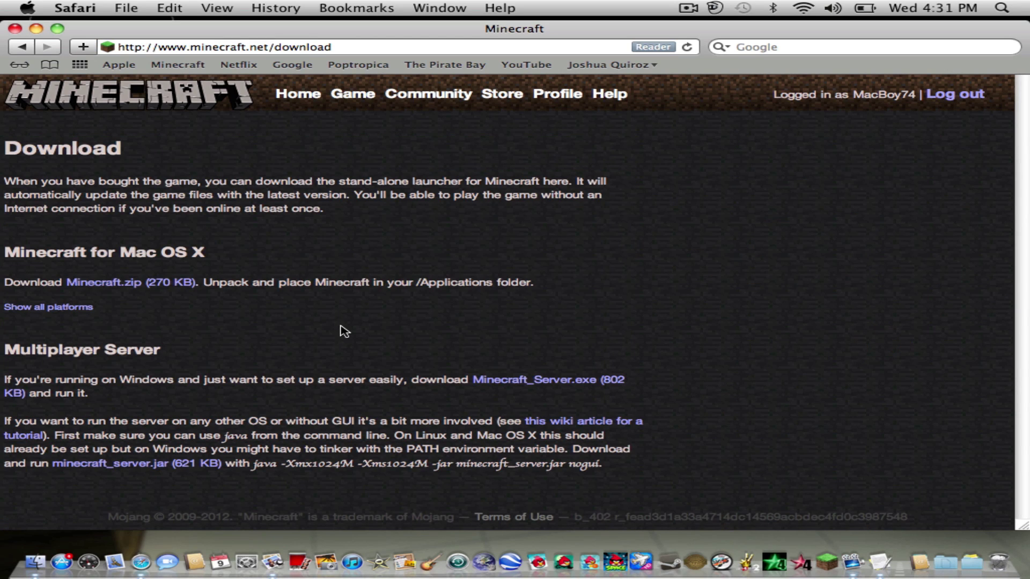
pyautogui.click(103, 284)
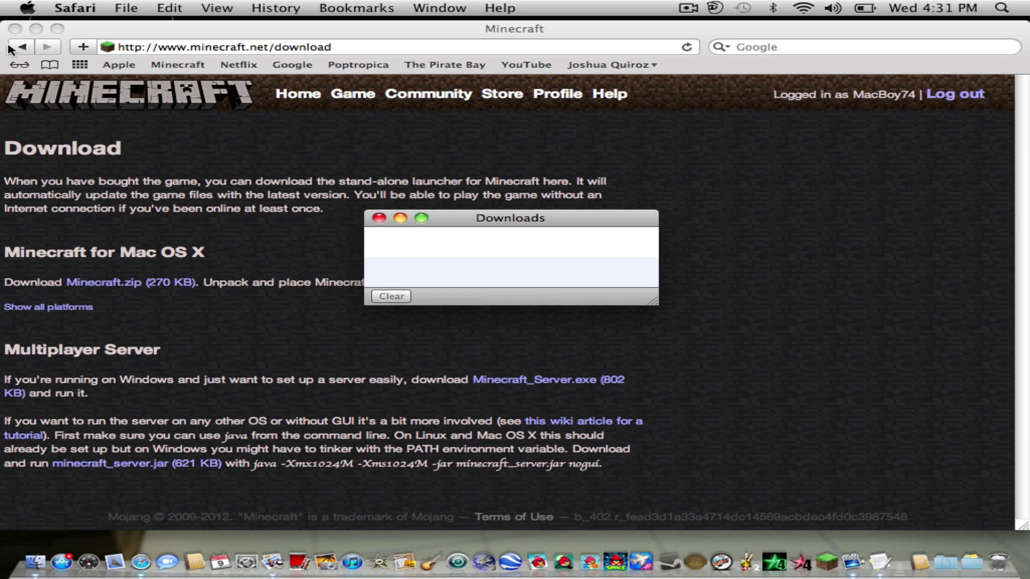
pyautogui.click(15, 28)
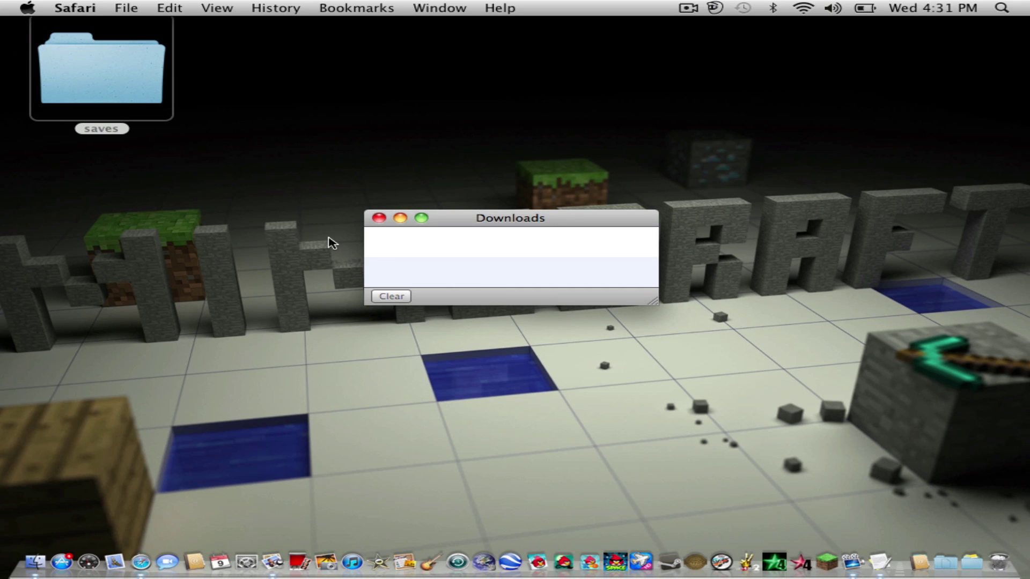
pyautogui.click(378, 218)
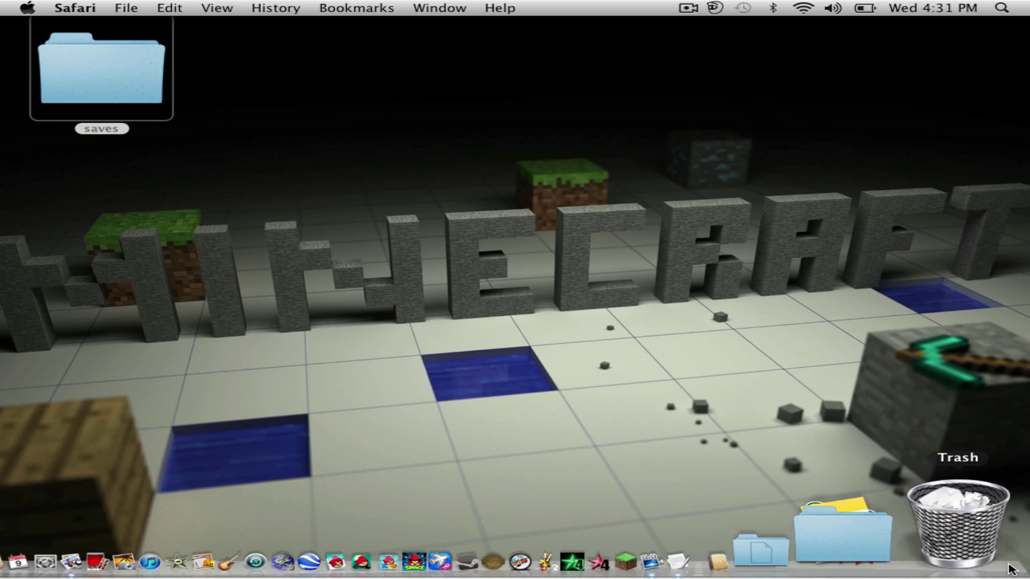
# Step: Drag Minecraft.zip out of the Trash onto the desktop
pyautogui.click(948, 498)
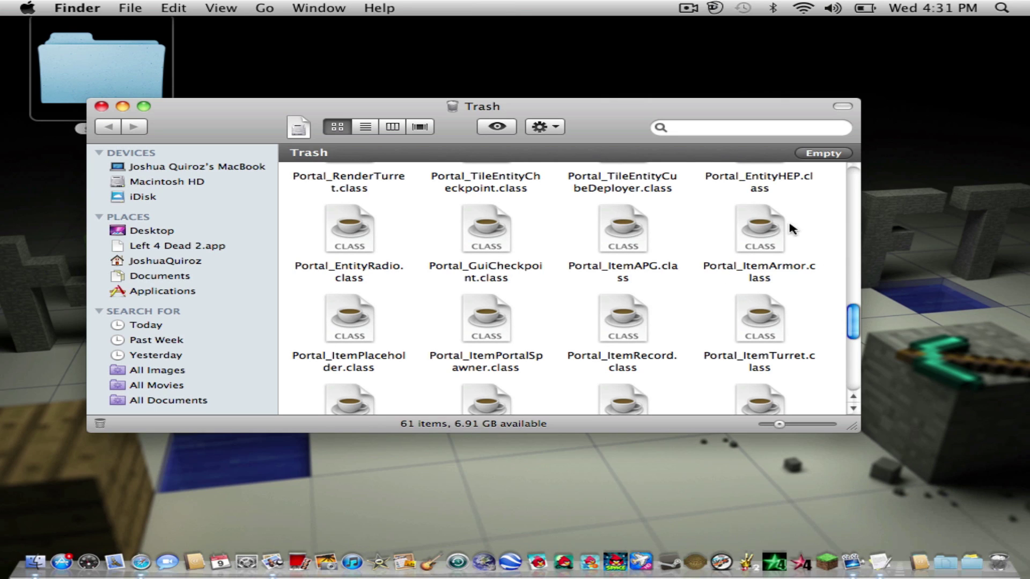
pyautogui.moveTo(849, 326); pyautogui.dragTo(853, 437)
pyautogui.scroll(15, 852, 287)
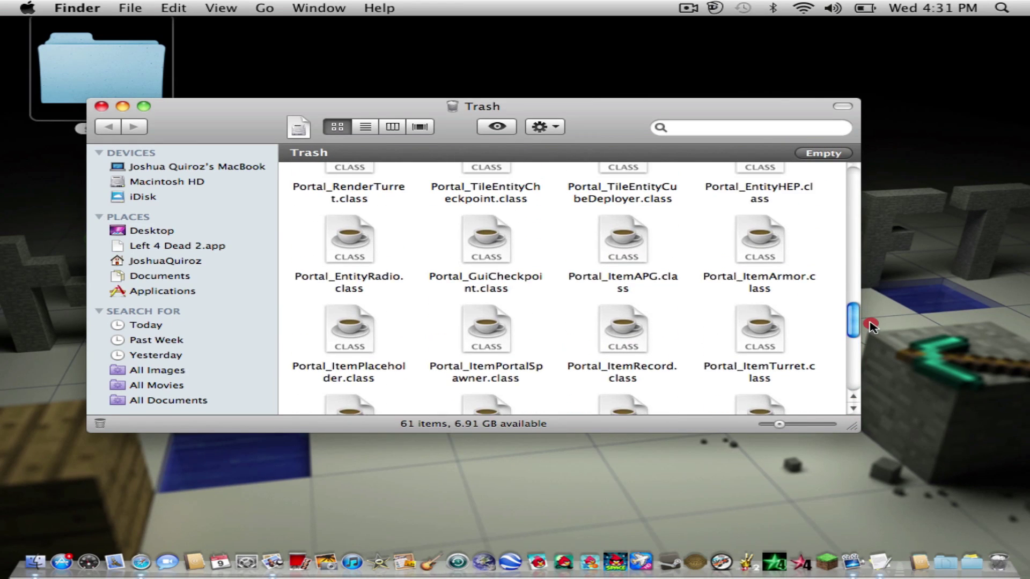
pyautogui.scroll(3, 850, 271)
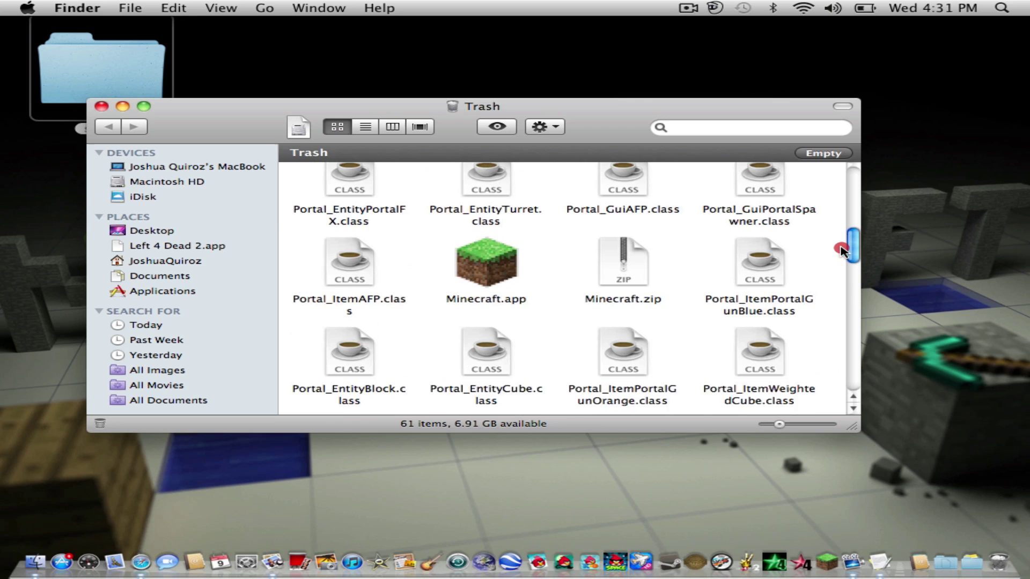
pyautogui.moveTo(598, 317); pyautogui.dragTo(958, 316)
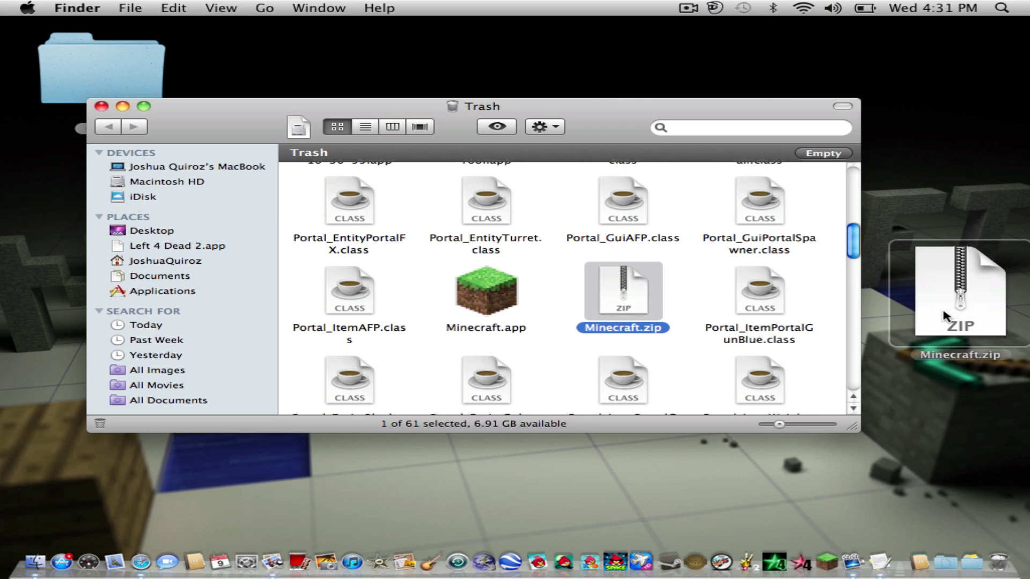
# Step: Permanently empty the Trash and unpack Minecraft.zip into Minecraft.app
pyautogui.click(813, 154)
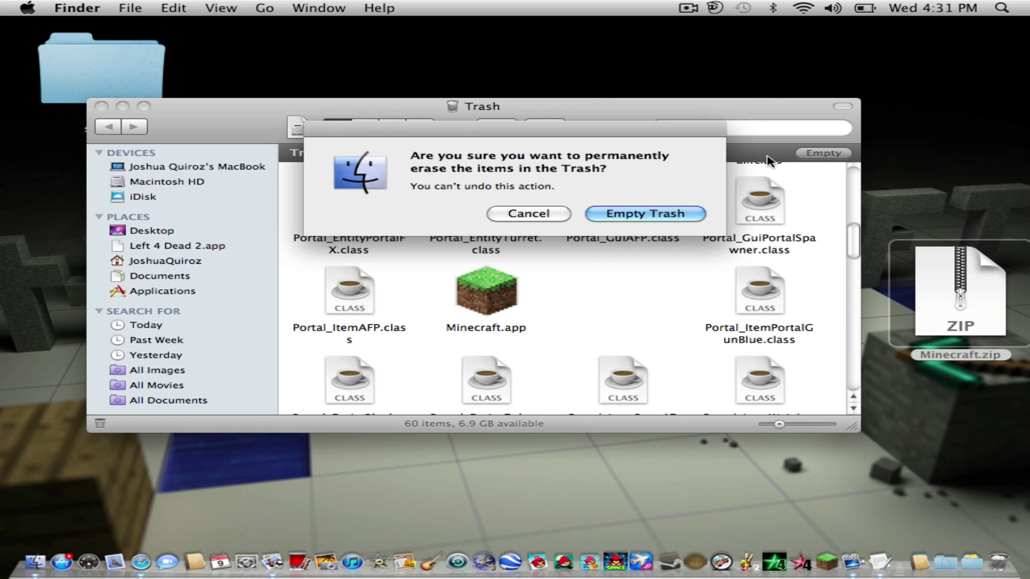
pyautogui.click(633, 213)
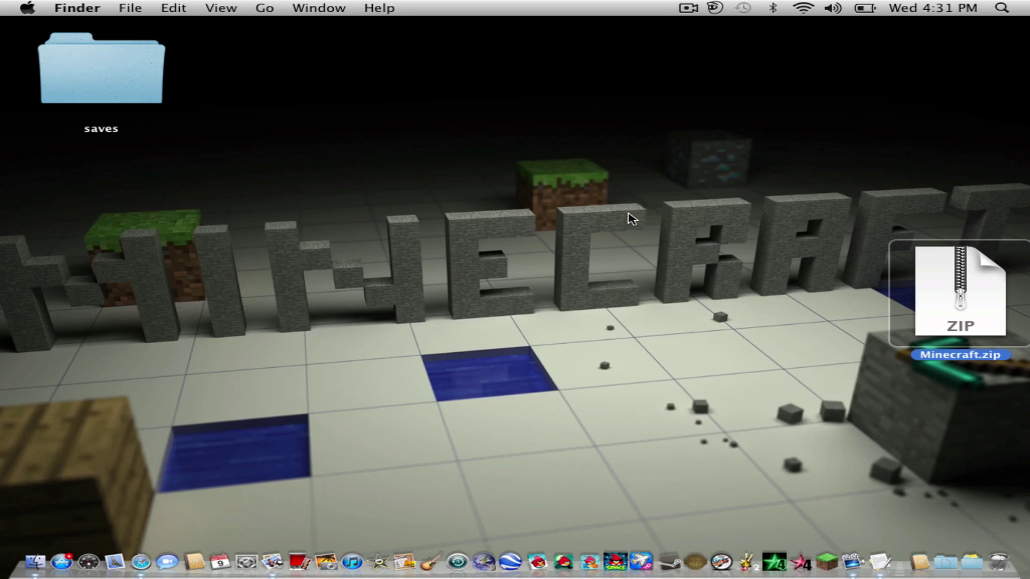
pyautogui.doubleClick(973, 322)
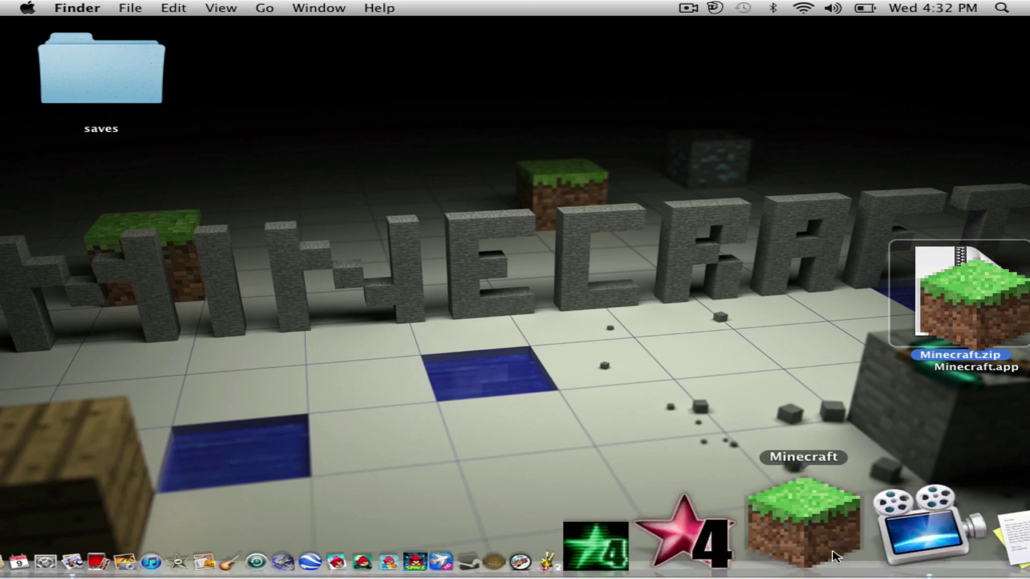
# Step: Delete the leftover Minecraft.zip and drag Minecraft.app into the Applications folder
pyautogui.click(873, 289)
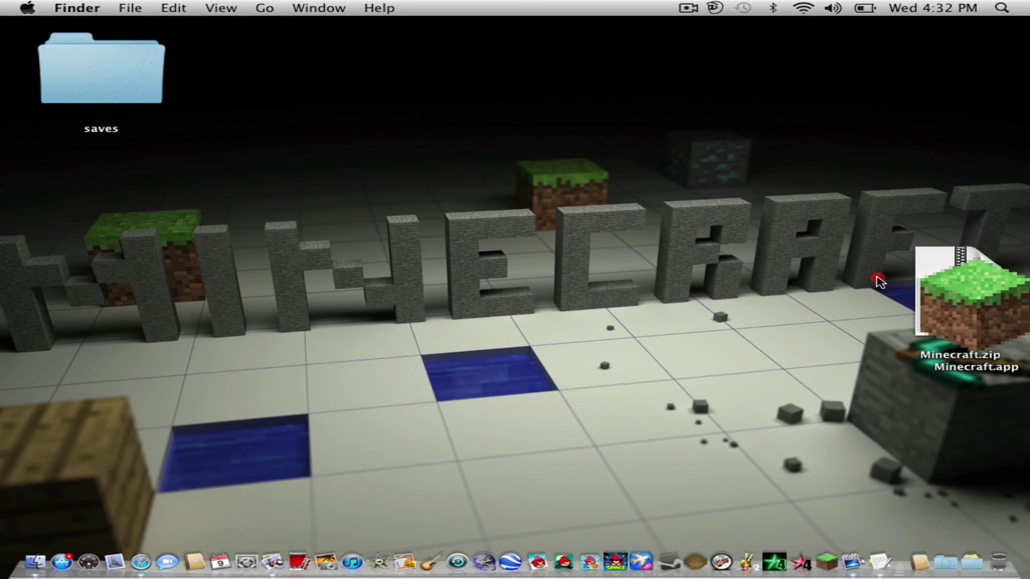
pyautogui.click(919, 266)
pyautogui.click(943, 269)
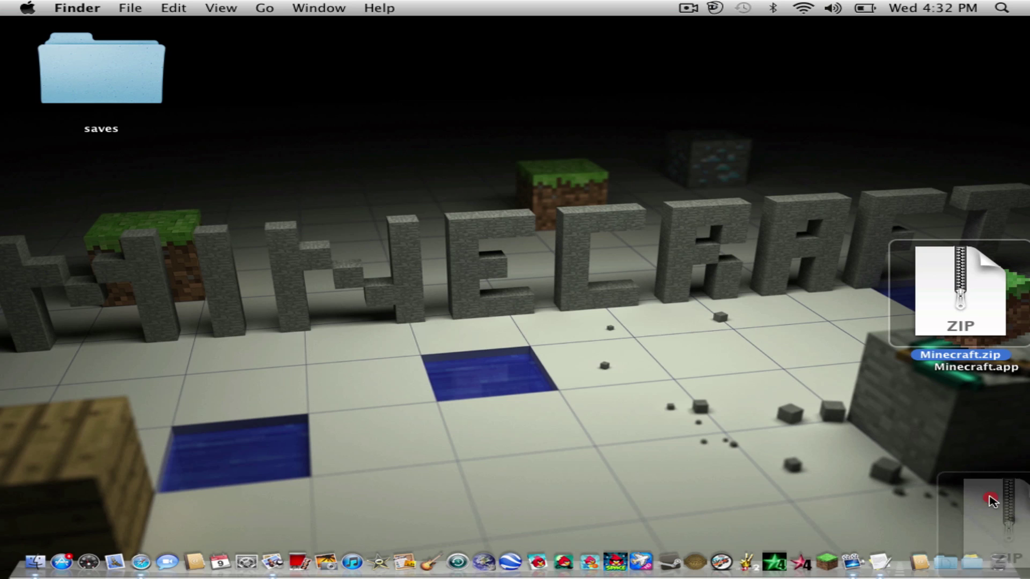
pyautogui.press('super+BackSpace')
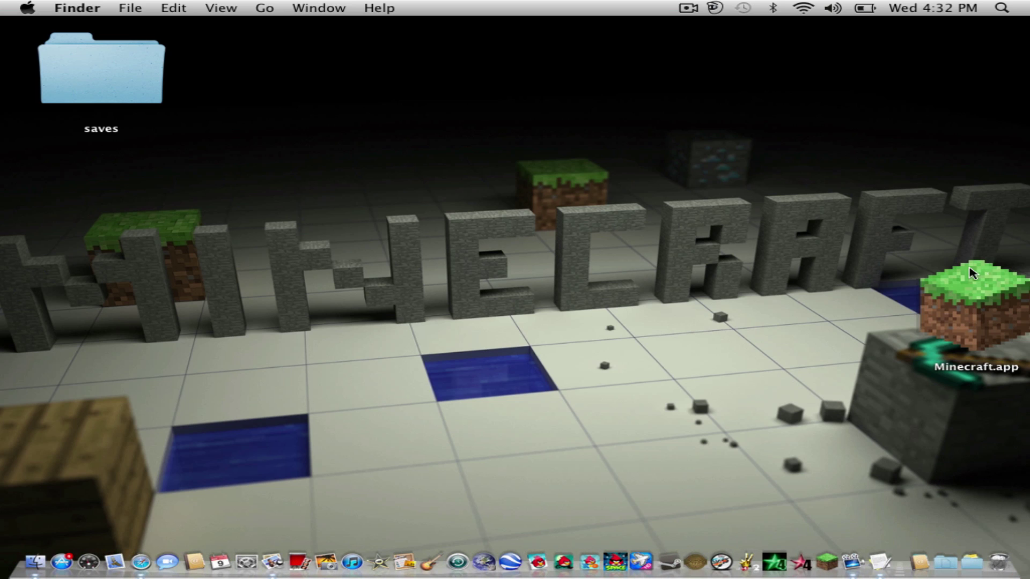
pyautogui.moveTo(974, 314); pyautogui.dragTo(897, 533)
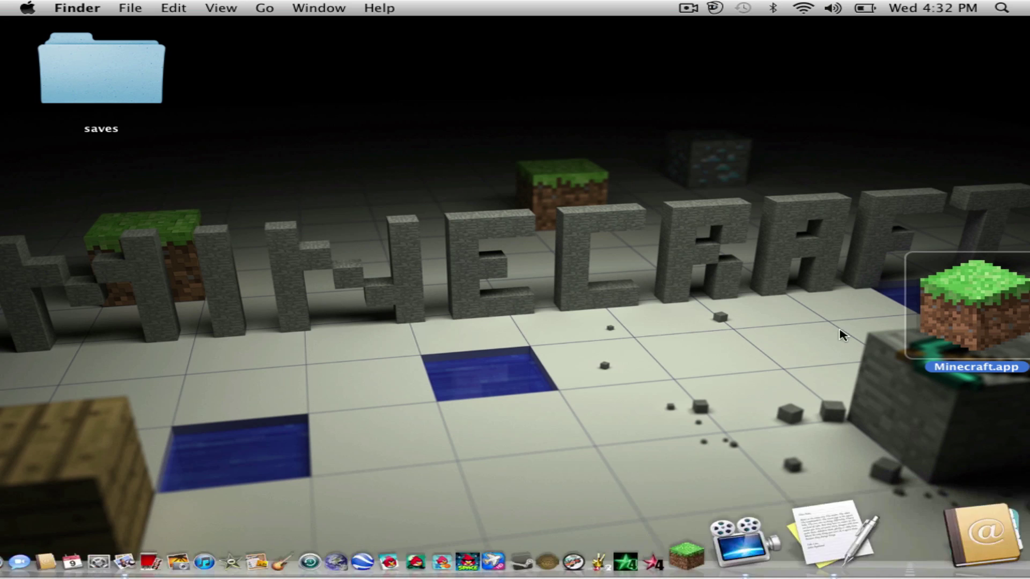
# Step: Launch the new Minecraft, approve opening the downloaded app, and log in to fetch game files
pyautogui.click(853, 537)
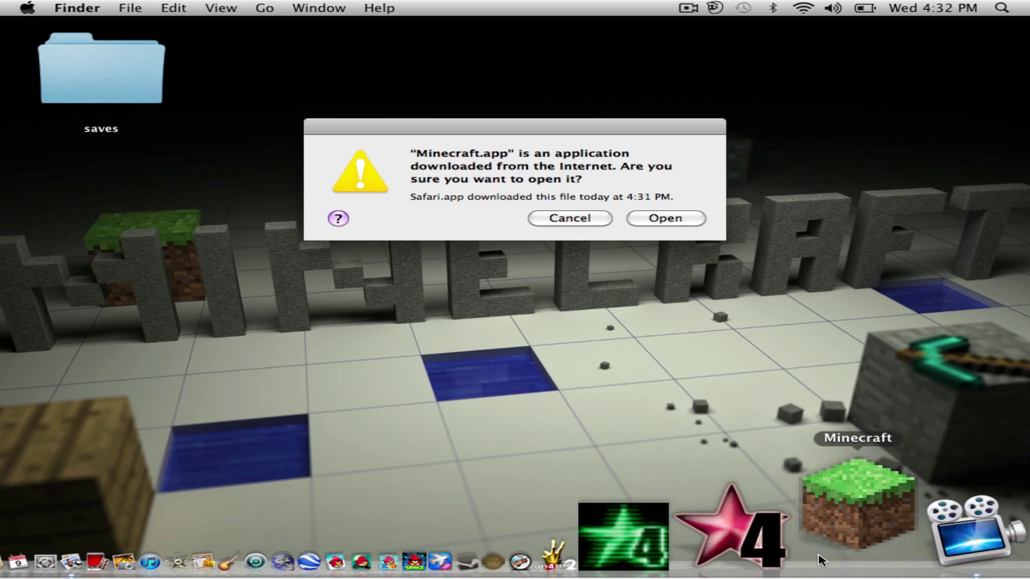
pyautogui.click(669, 220)
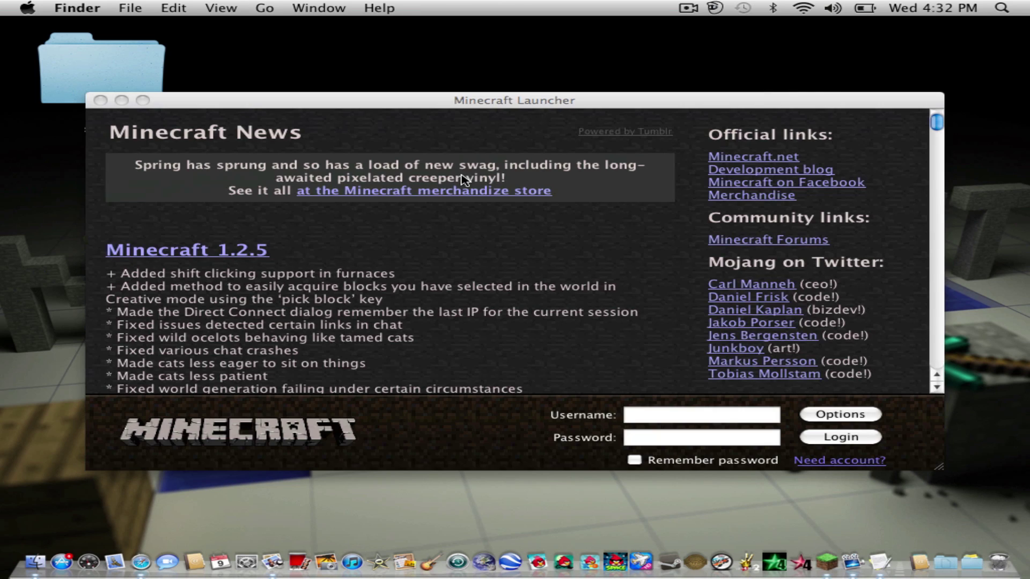
pyautogui.click(664, 414)
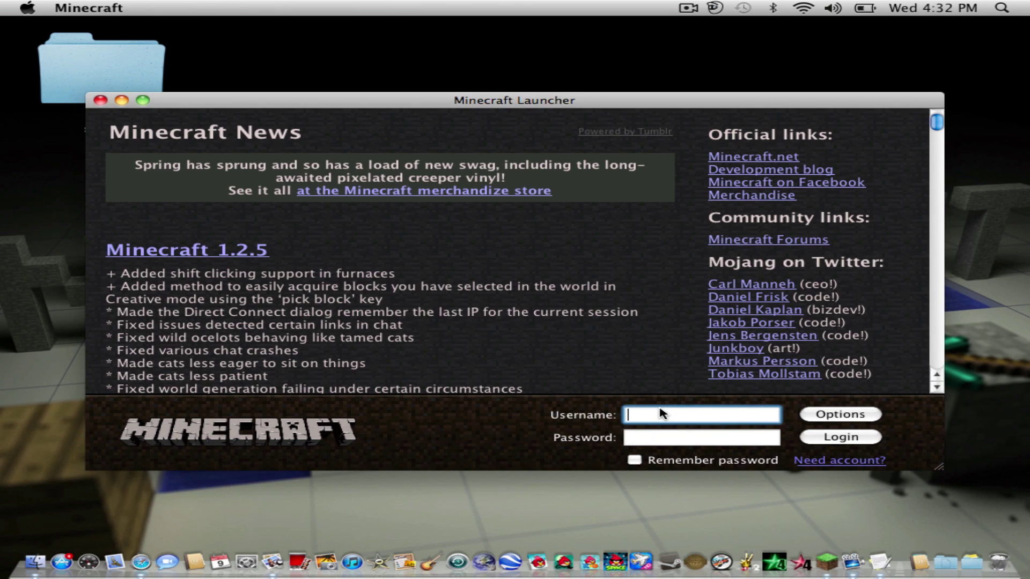
pyautogui.click(690, 8)
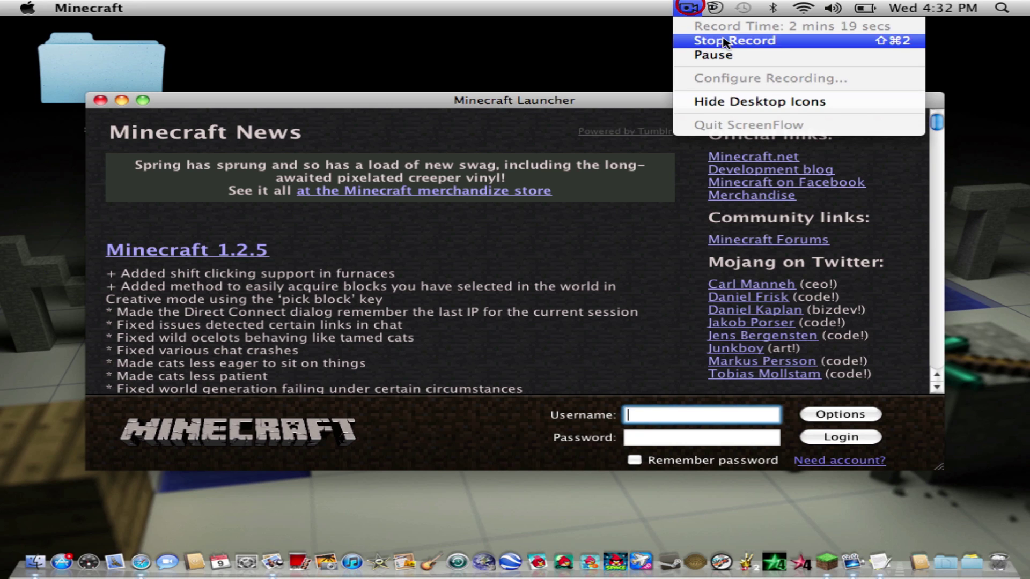
pyautogui.click(724, 57)
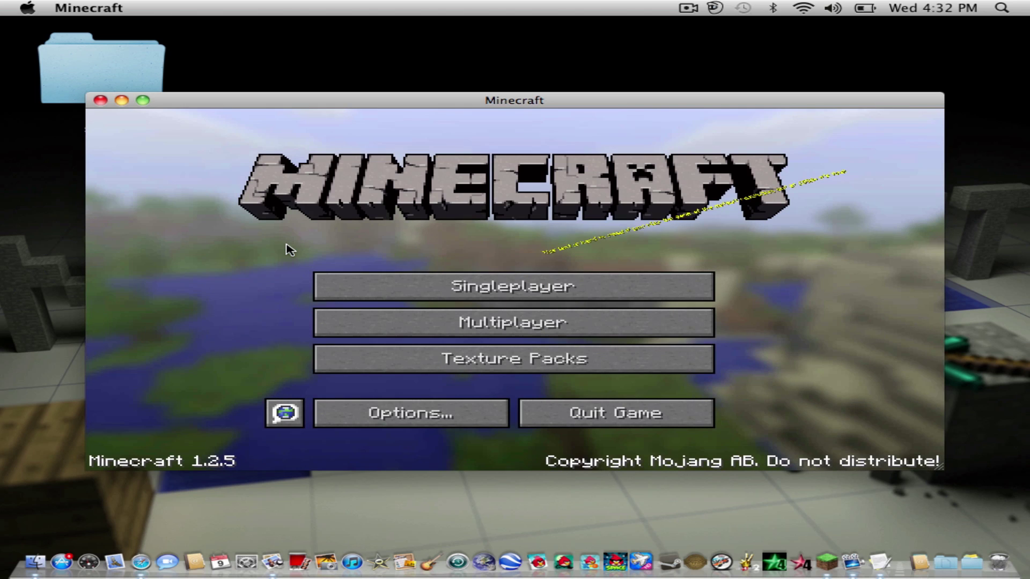
# Step: Open Singleplayer to confirm Select World is empty, then cancel back to the title menu
pyautogui.click(548, 279)
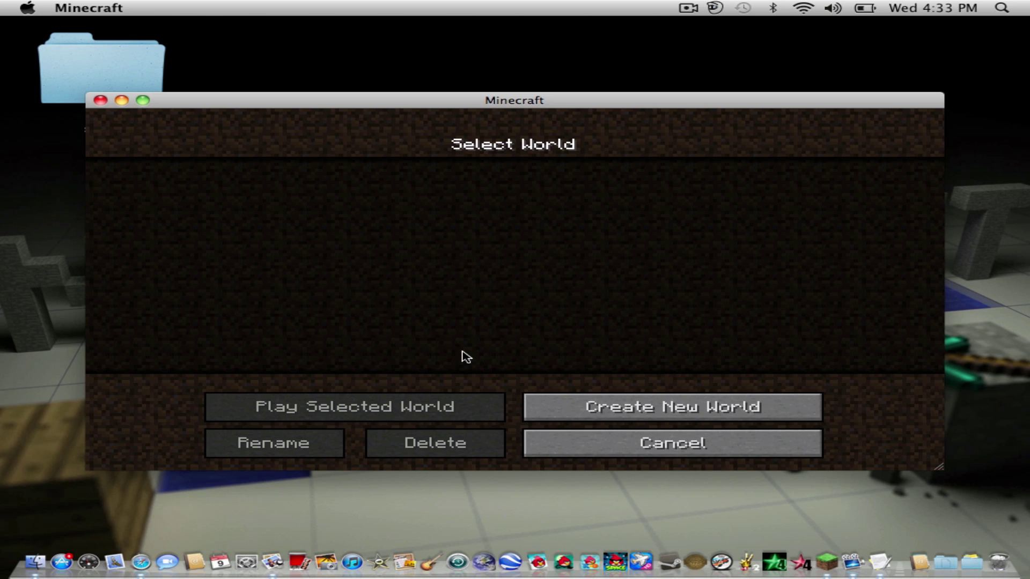
pyautogui.click(609, 438)
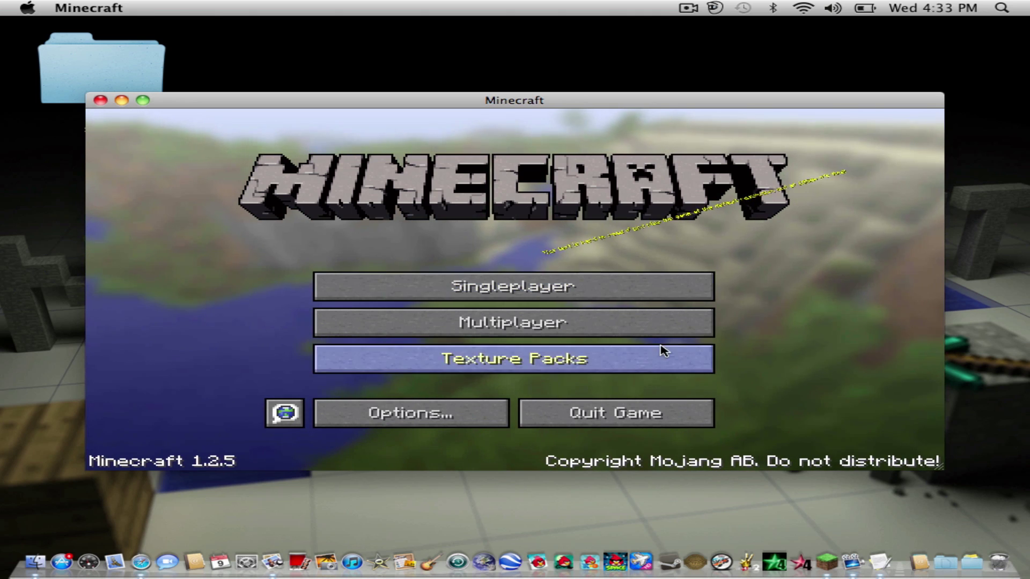
# Step: Quit Minecraft and go to Library > Application Support > minecraft in Finder
pyautogui.click(596, 414)
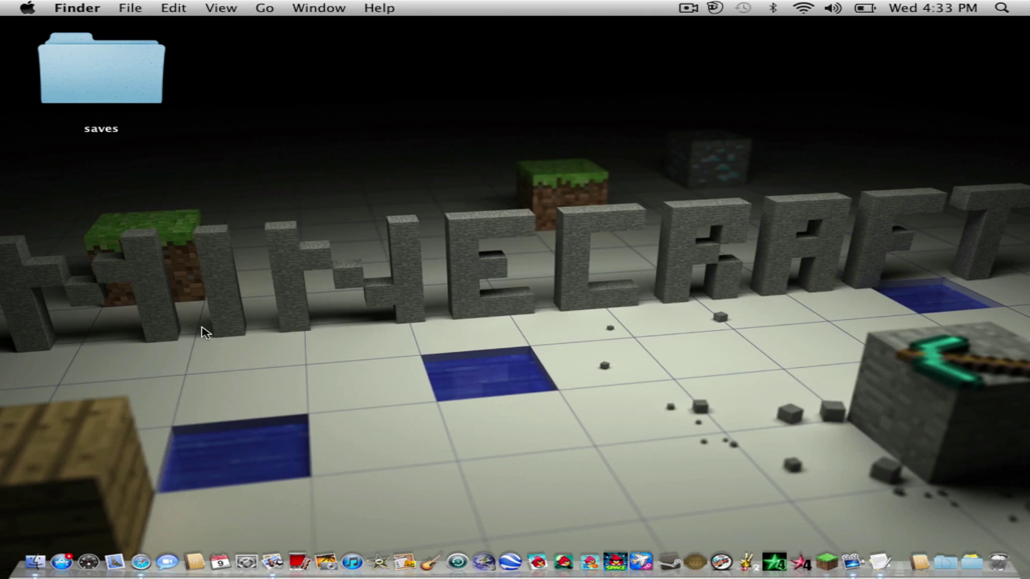
pyautogui.click(37, 558)
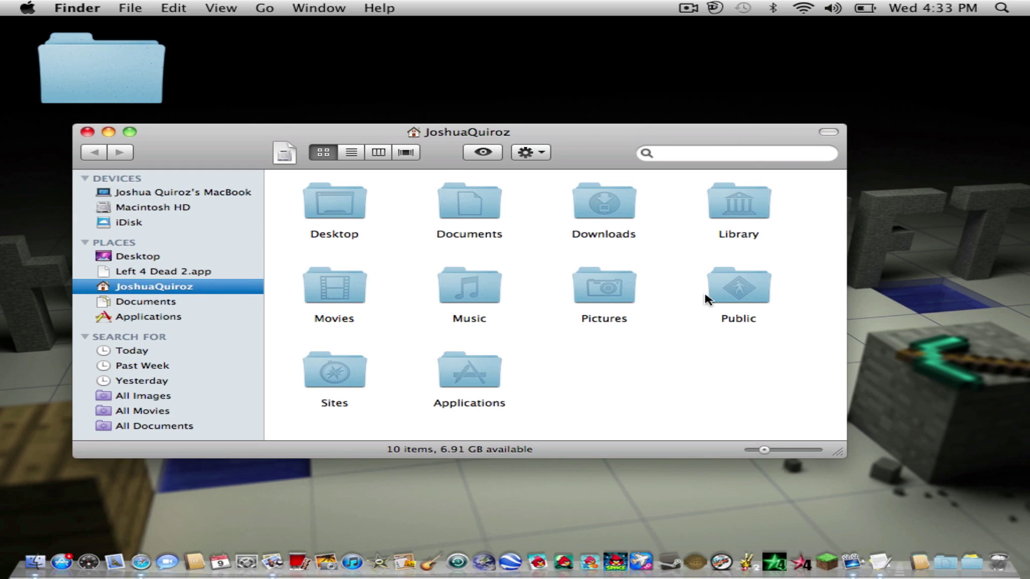
pyautogui.doubleClick(722, 202)
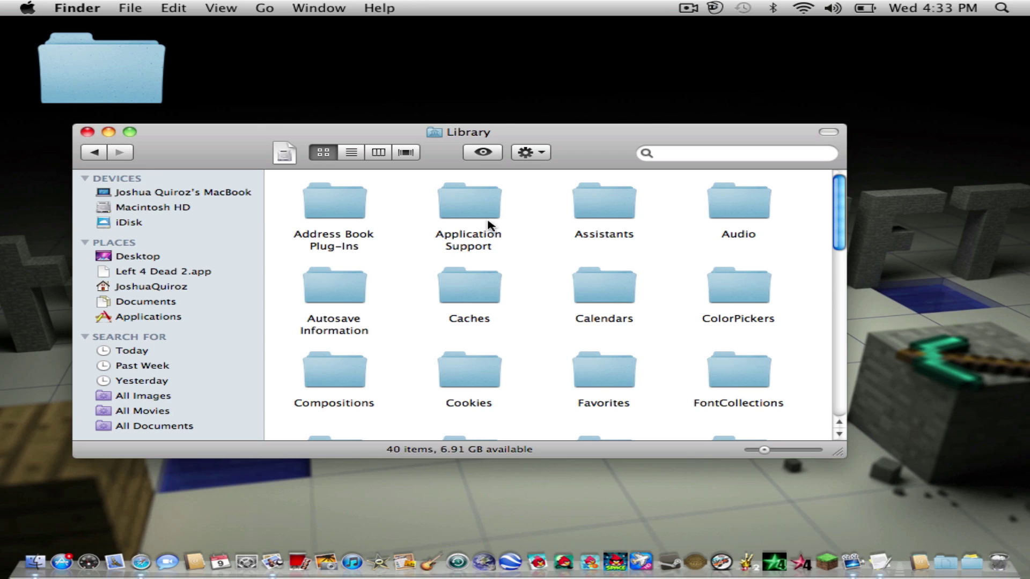
pyautogui.doubleClick(489, 224)
pyautogui.scroll(-5, 632, 291)
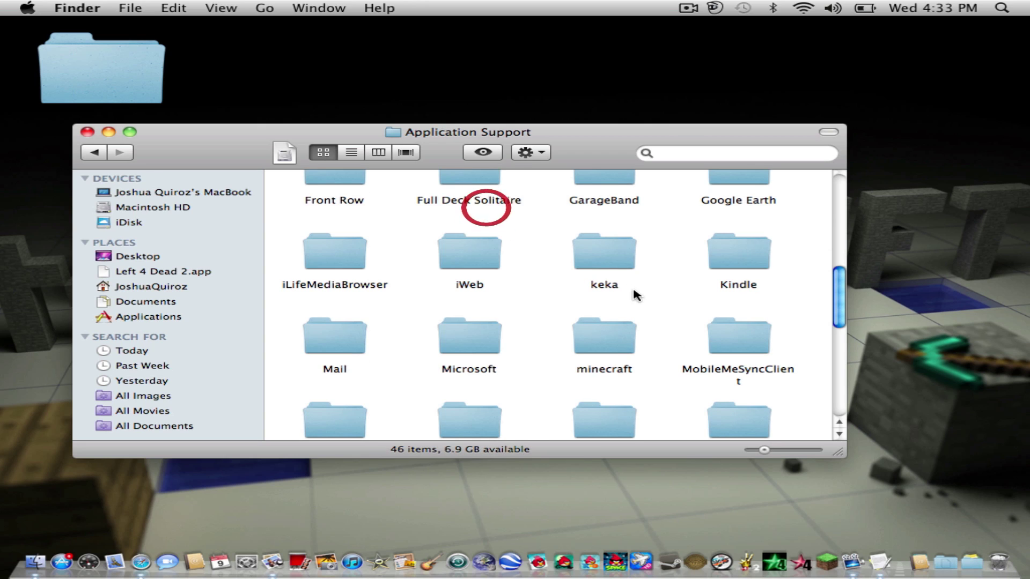
pyautogui.doubleClick(617, 358)
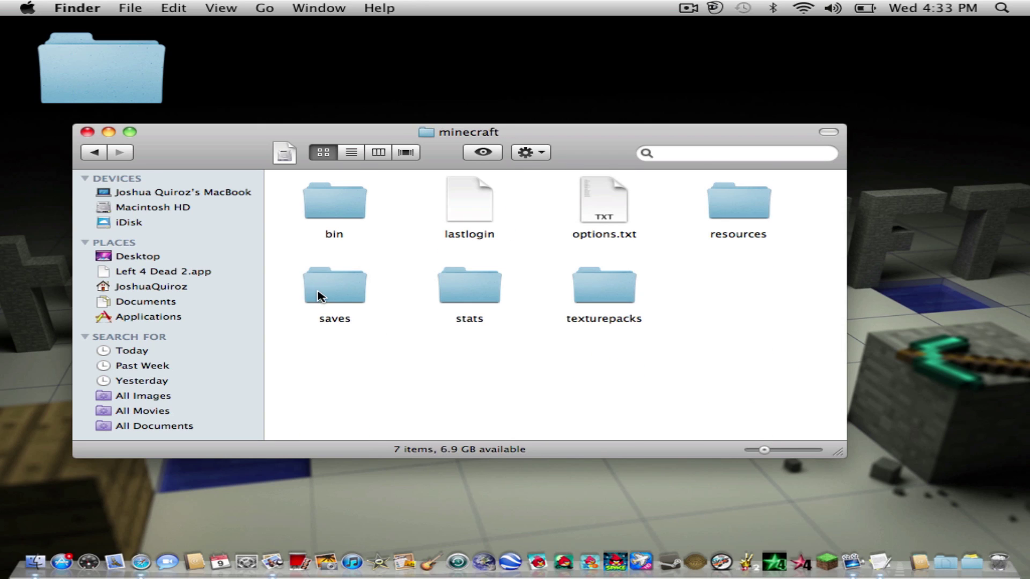
# Step: Trash the new saves folder, move the backed-up saves folder in, and Clean Up the icons
pyautogui.moveTo(319, 294); pyautogui.dragTo(991, 566)
pyautogui.moveTo(96, 63); pyautogui.dragTo(340, 299)
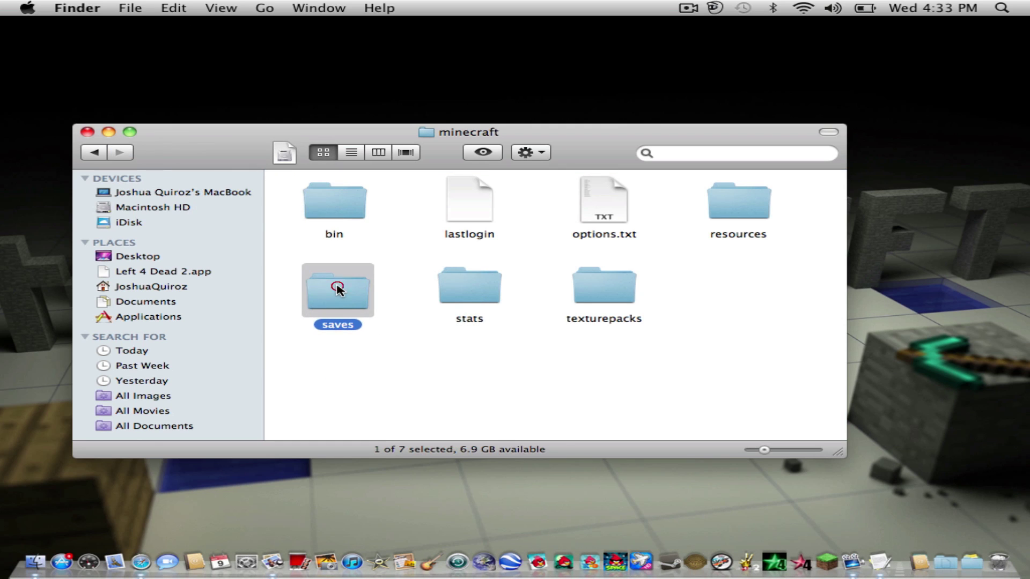
pyautogui.click(428, 327)
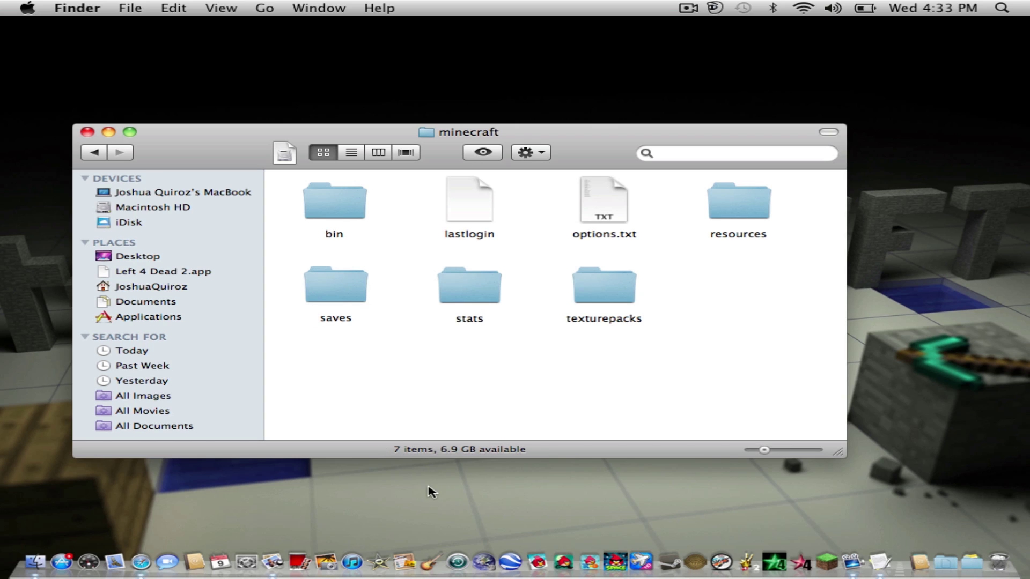
pyautogui.click(530, 154)
pyautogui.click(568, 243)
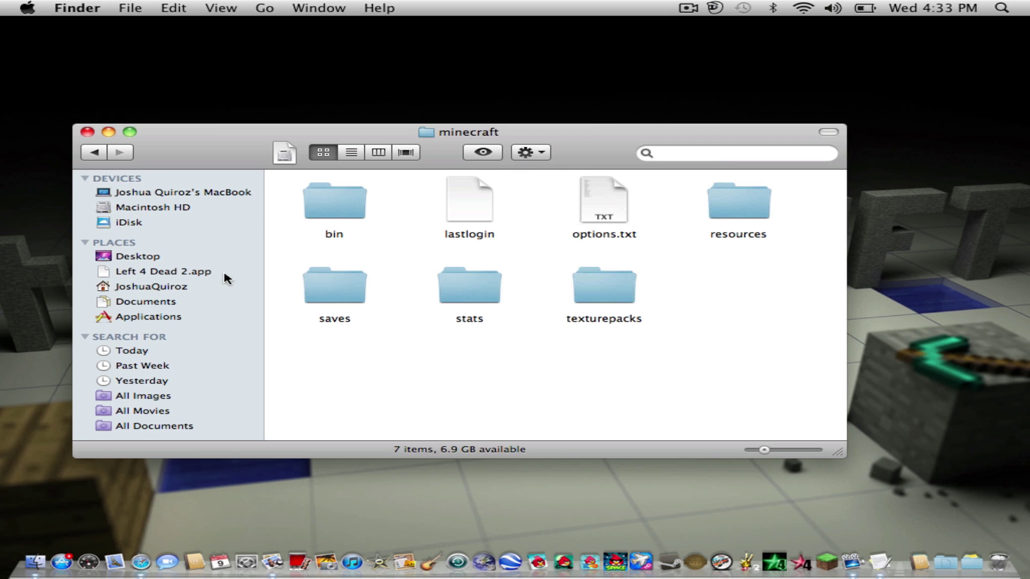
pyautogui.click(89, 132)
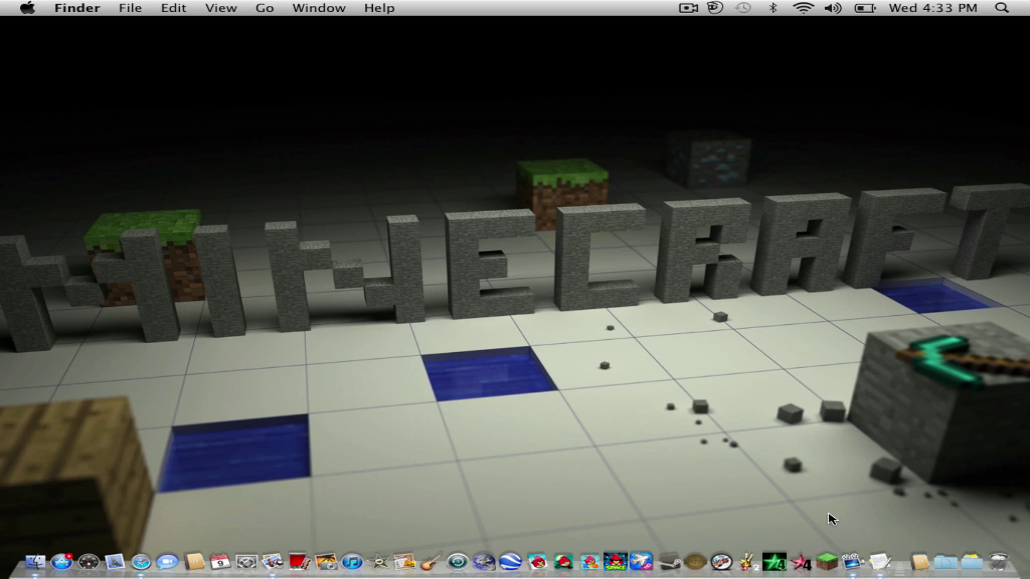
pyautogui.click(816, 554)
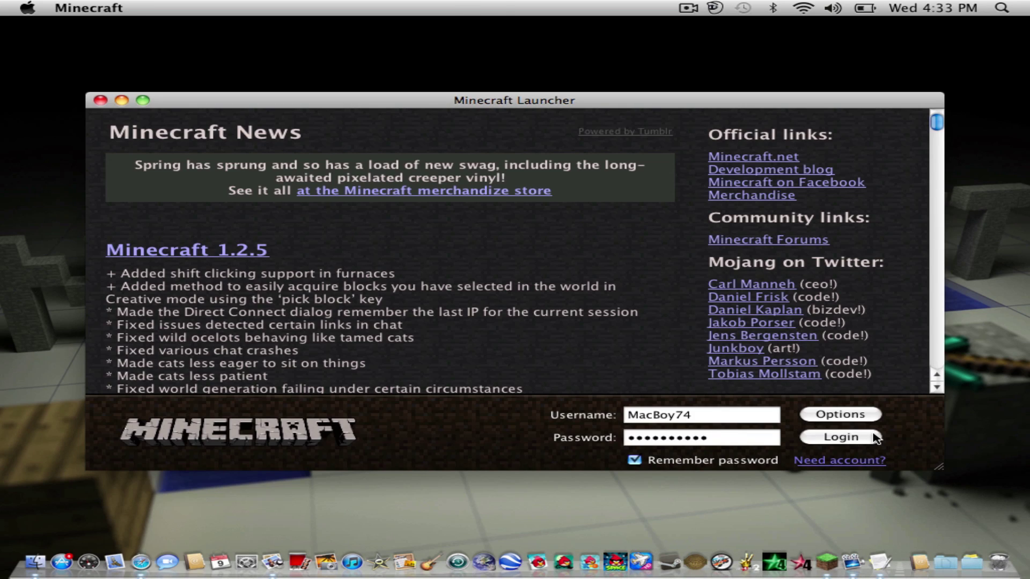
pyautogui.click(852, 444)
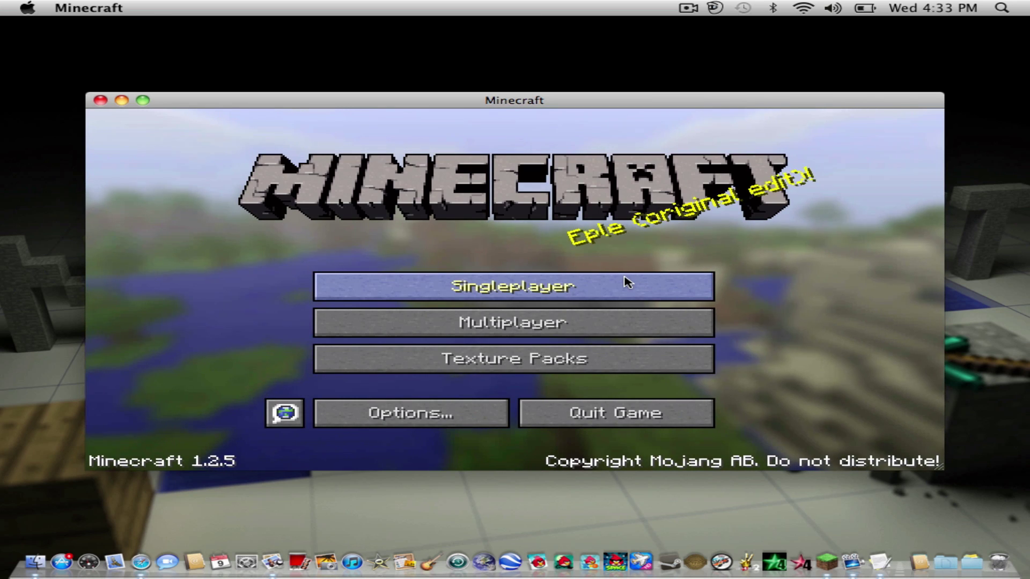
pyautogui.click(628, 282)
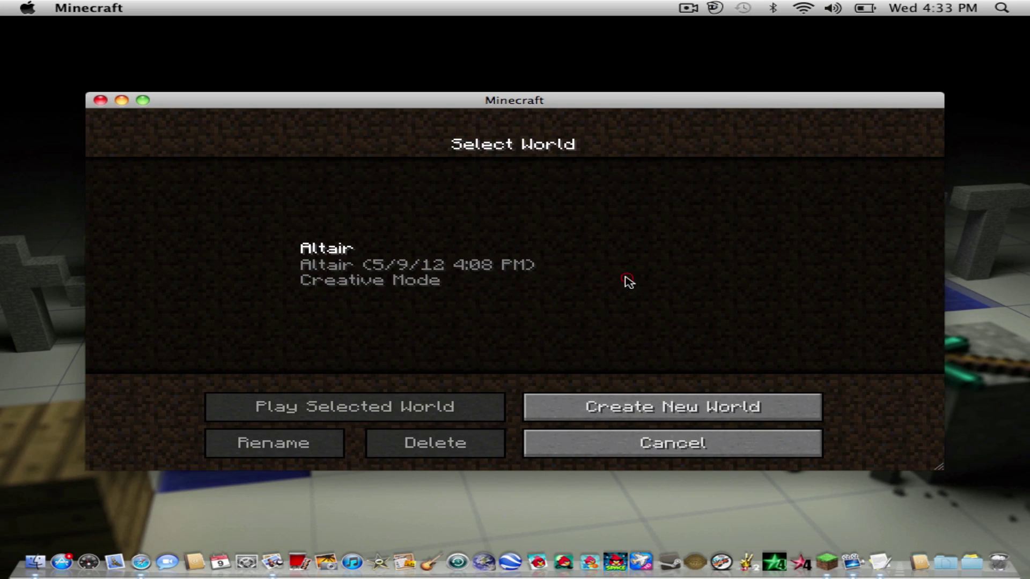
pyautogui.click(519, 288)
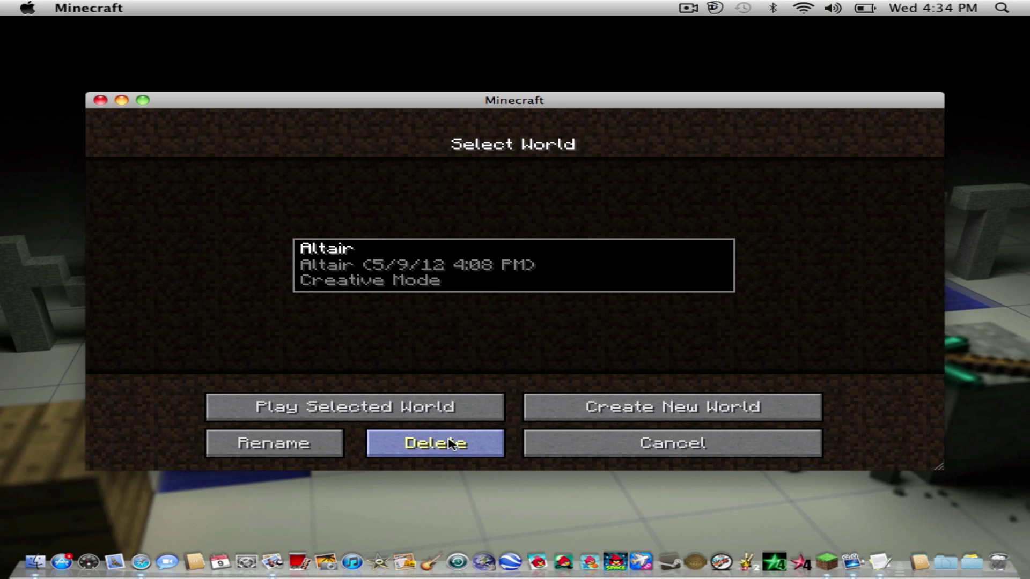
pyautogui.click(706, 444)
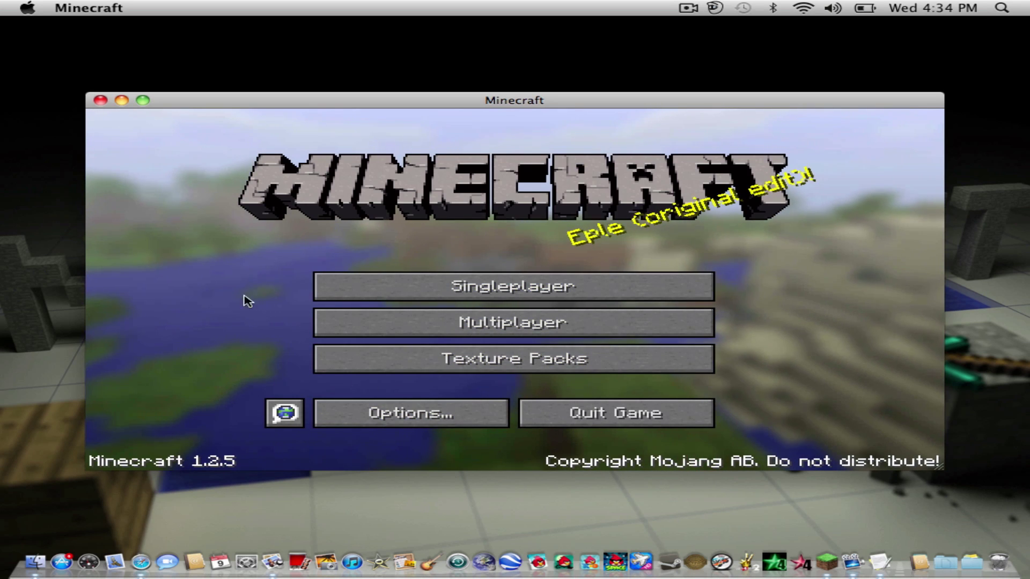
pyautogui.click(101, 99)
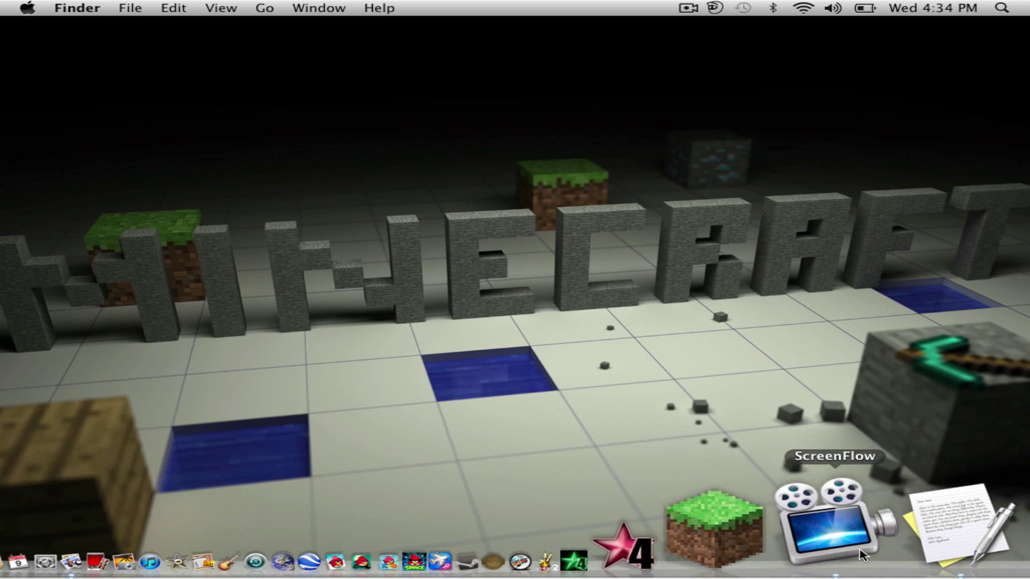
pyautogui.rightClick(864, 507)
pyautogui.click(847, 450)
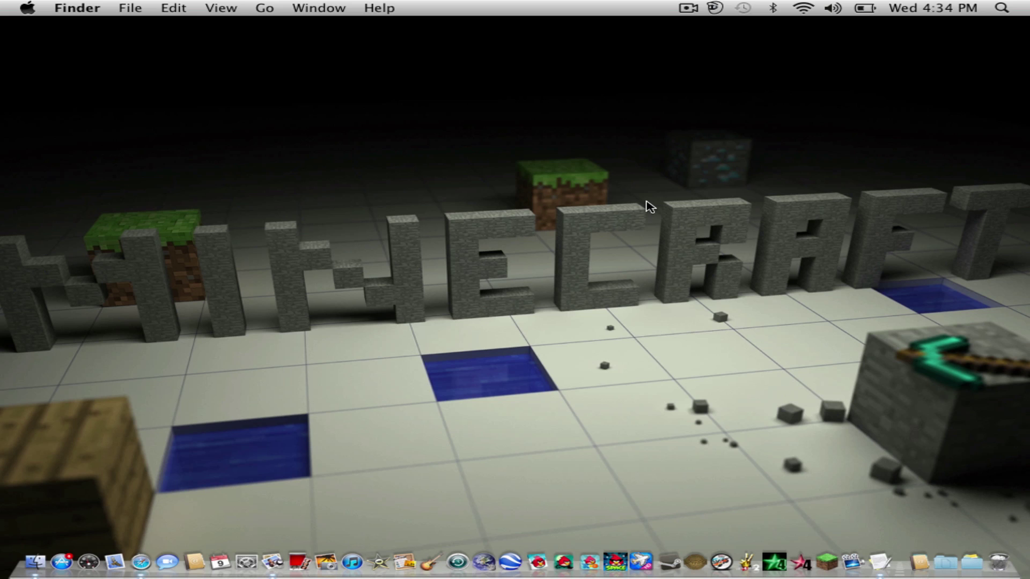
pyautogui.rightClick(890, 566)
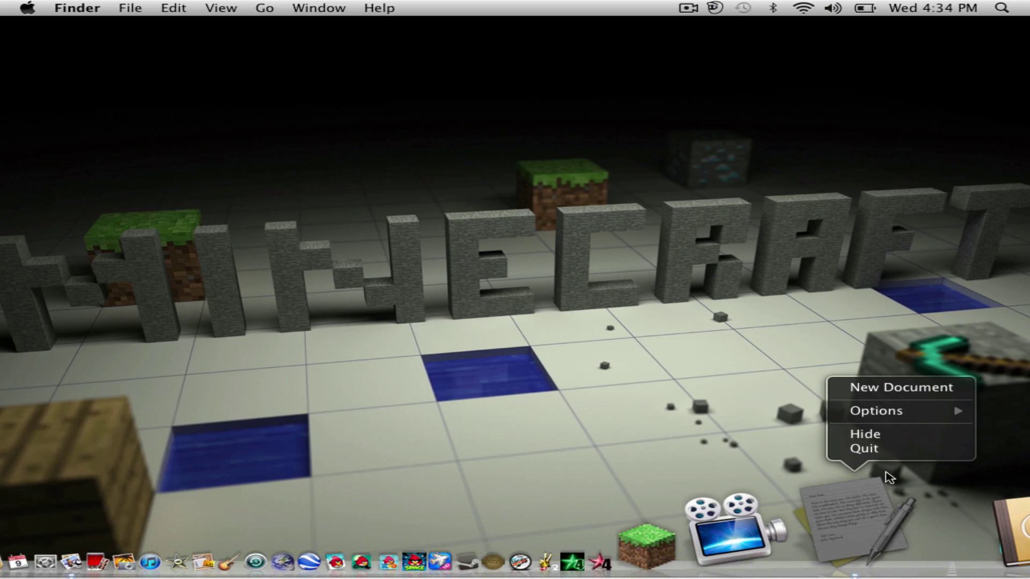
pyautogui.click(901, 456)
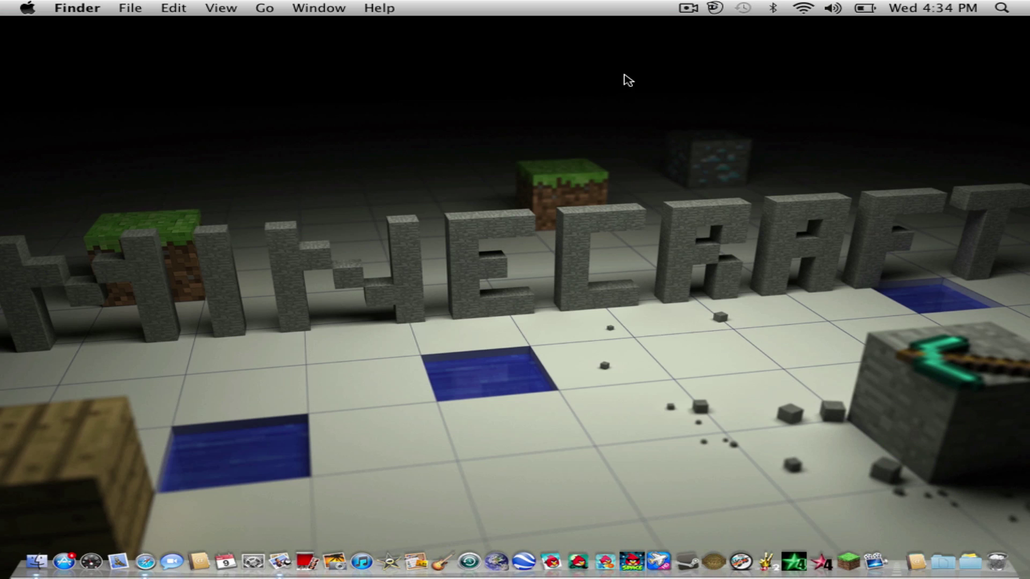
pyautogui.click(678, 9)
pyautogui.click(623, 173)
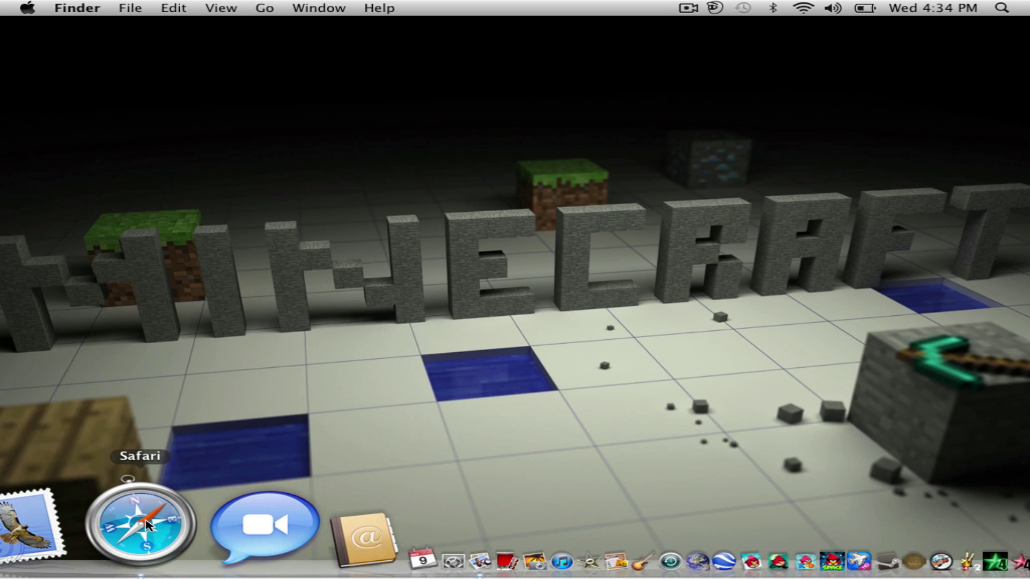
pyautogui.click(359, 252)
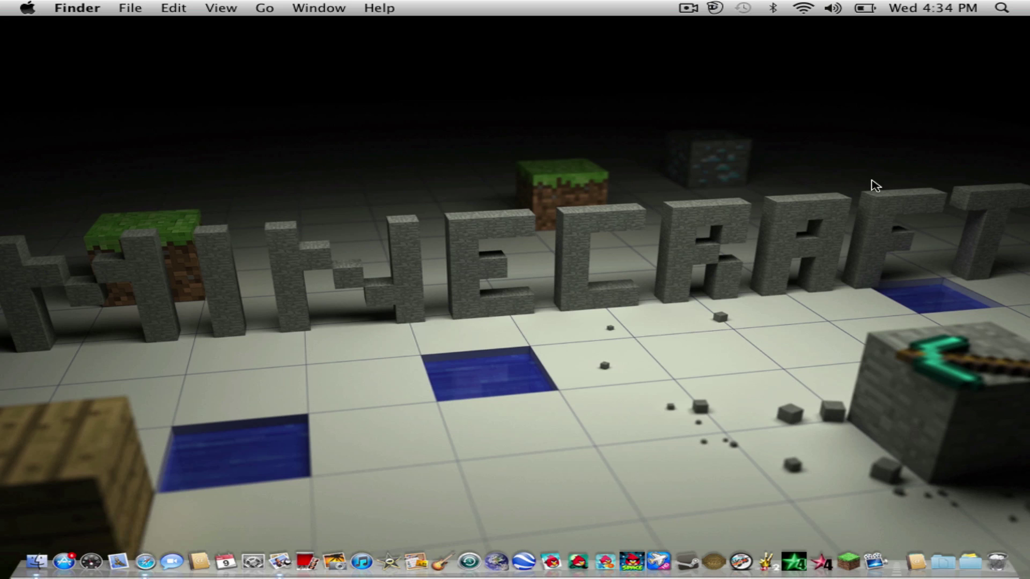
pyautogui.click(688, 8)
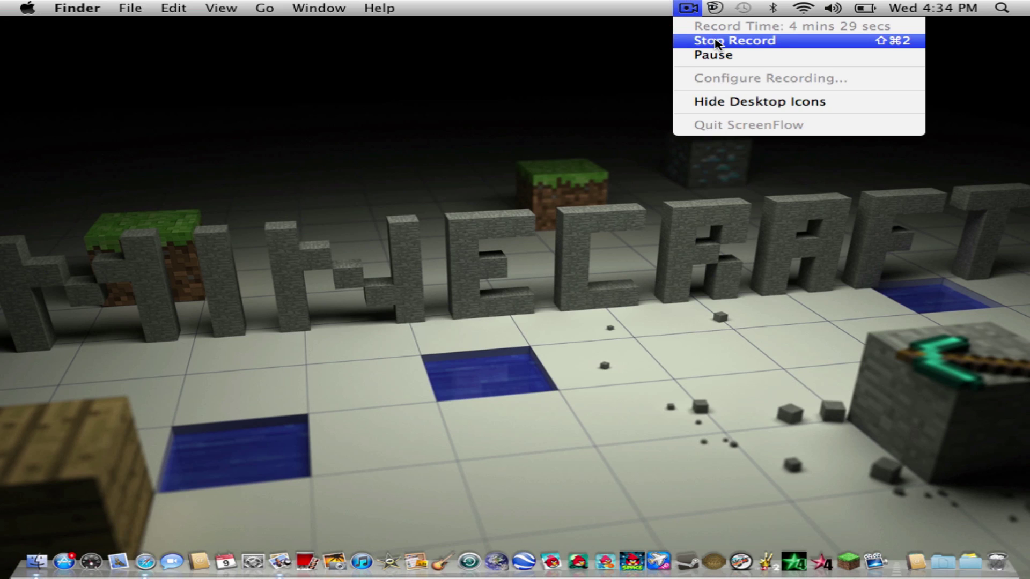